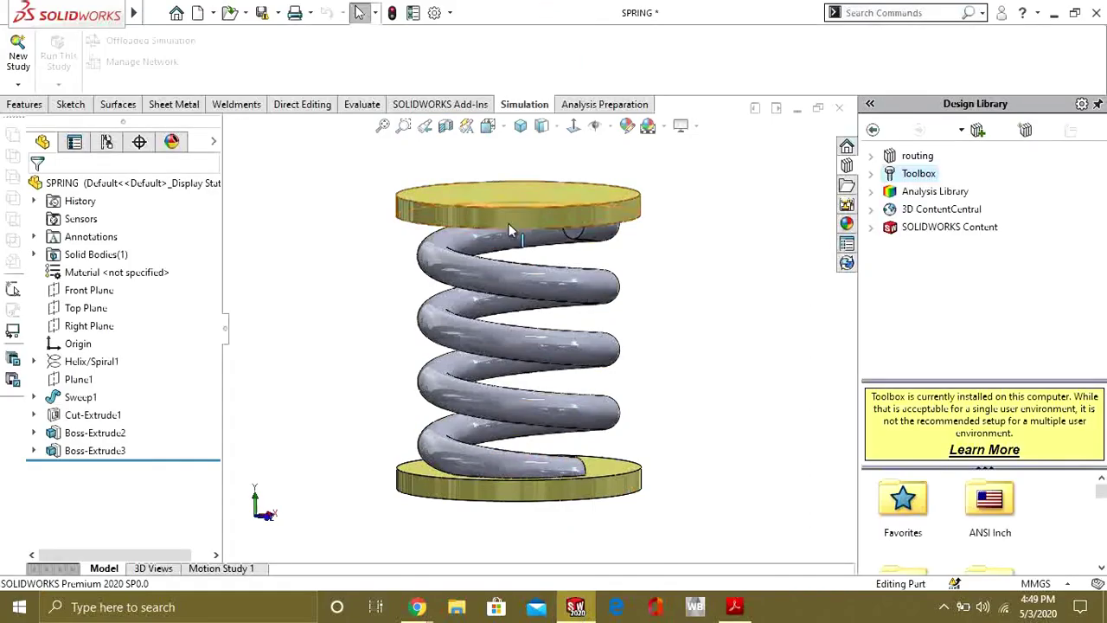
# - Orbit, pan and zoom the spring to inspect both plates from several angles, ending in front view
pyautogui.scroll(-2, 511, 303)
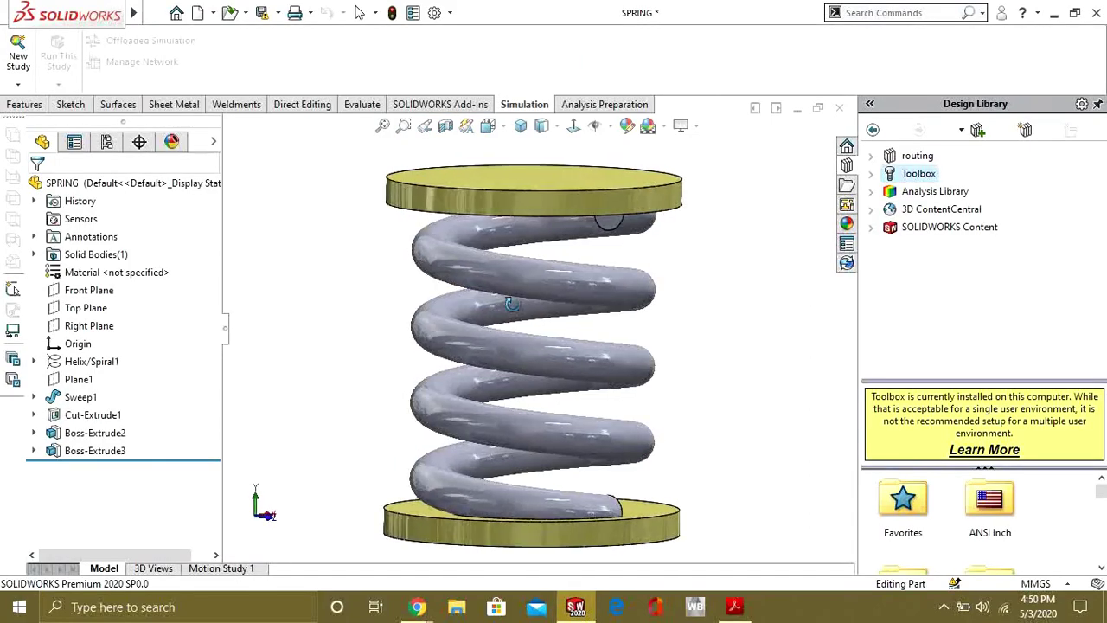
pyautogui.moveTo(511, 304); pyautogui.dragTo(518, 262, button='middle')
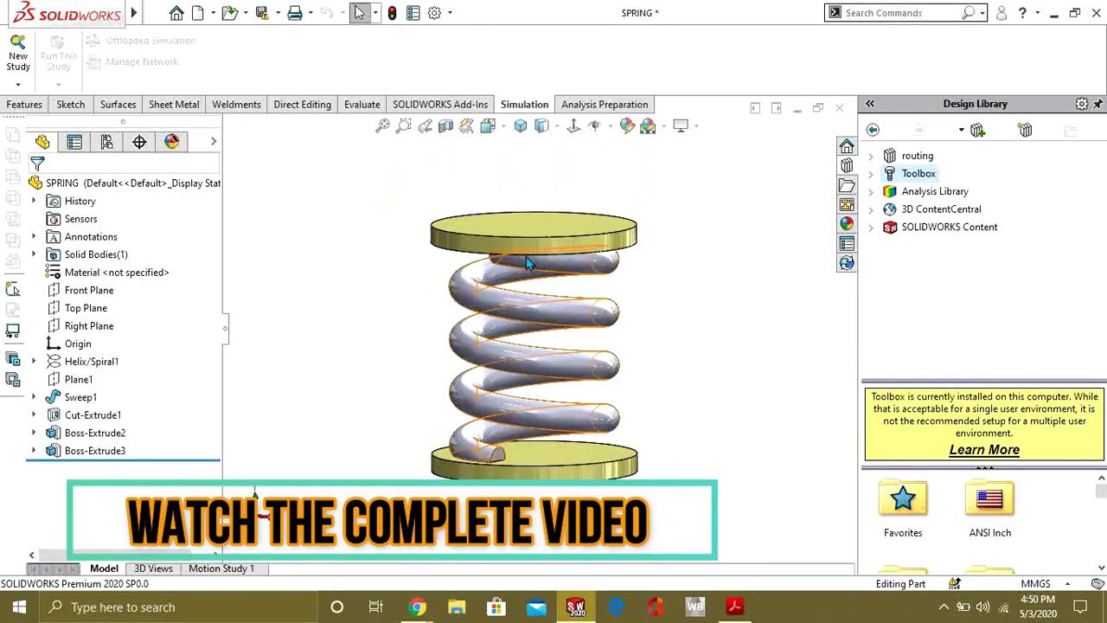
pyautogui.scroll(-2, 553, 341)
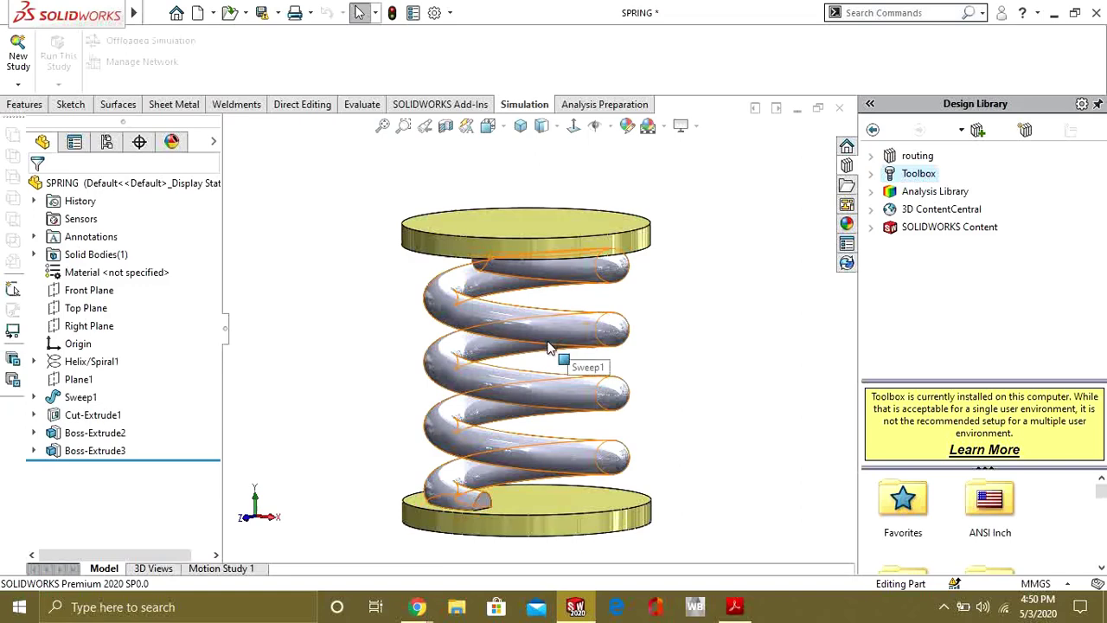
pyautogui.scroll(1, 549, 346)
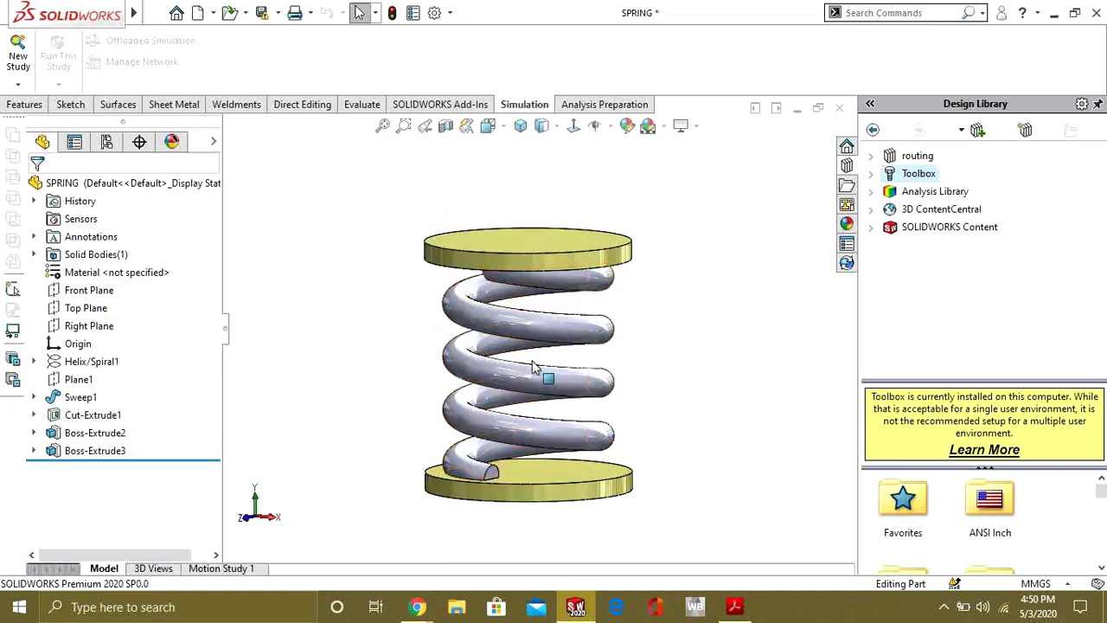
pyautogui.scroll(-1, 533, 361)
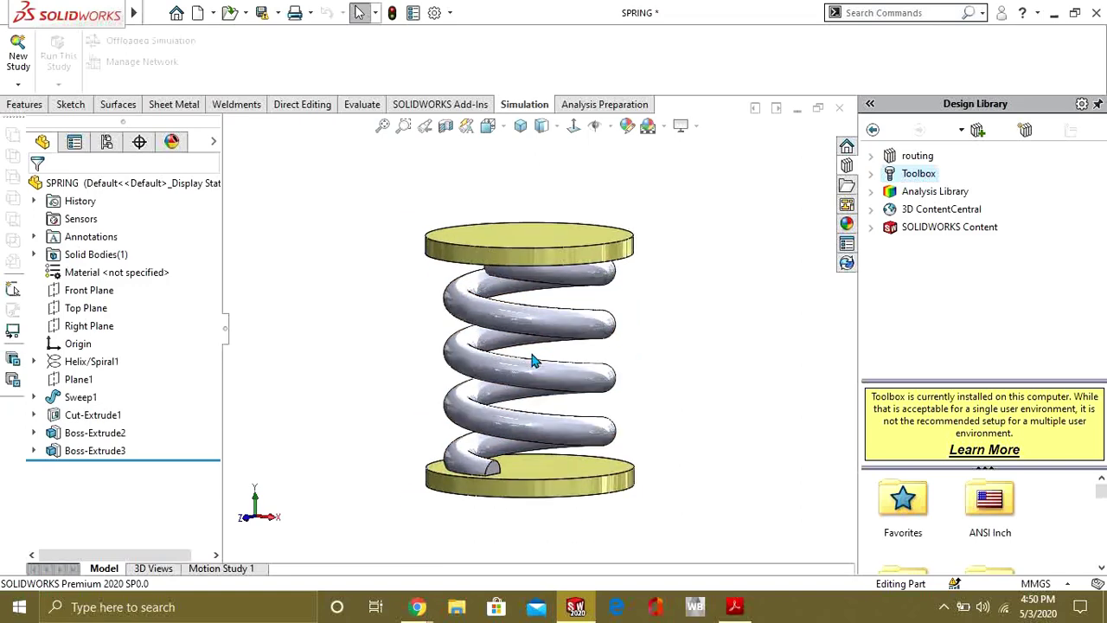
pyautogui.keyDown('ctrl'); pyautogui.moveTo(516, 357); pyautogui.dragTo(547, 336, button='middle'); pyautogui.keyUp('ctrl')
pyautogui.scroll(-1, 556, 290)
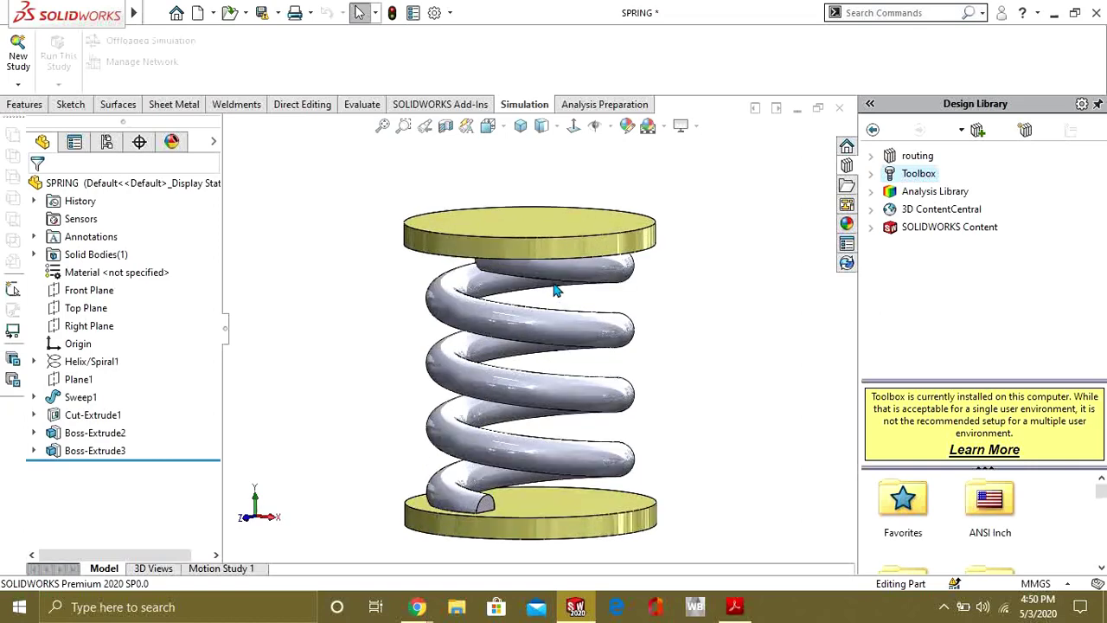
pyautogui.scroll(1, 539, 296)
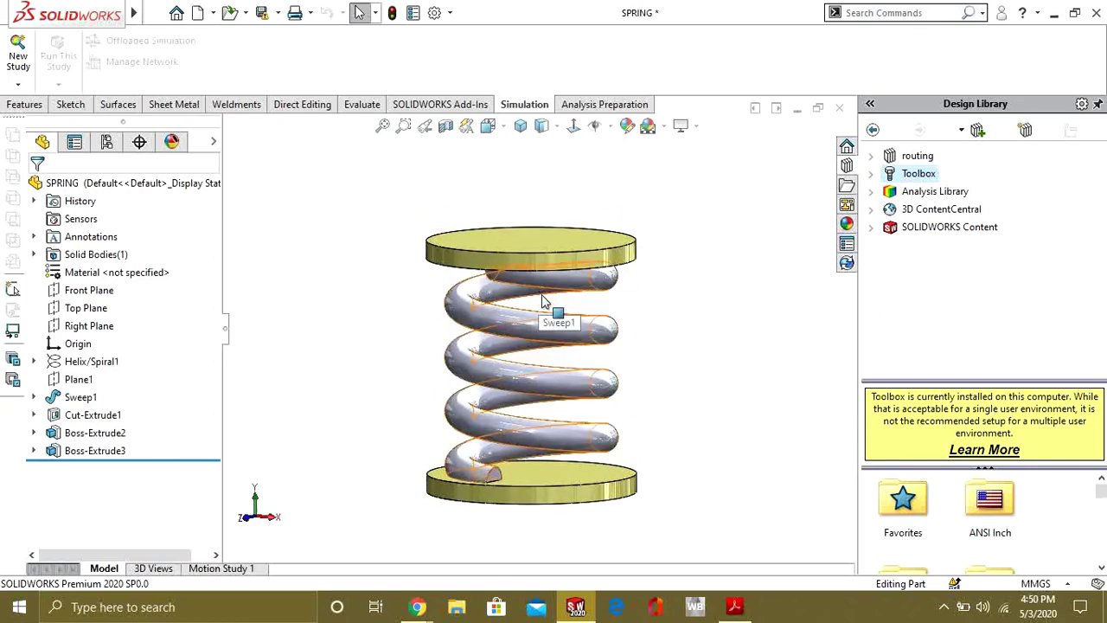
pyautogui.scroll(-1, 555, 308)
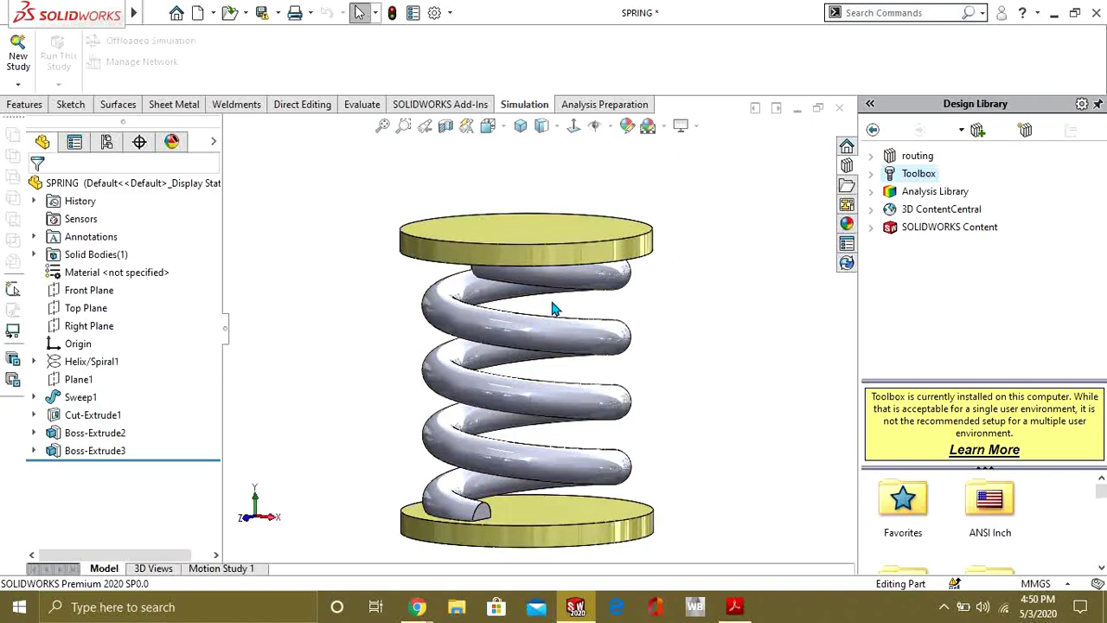
pyautogui.scroll(1, 554, 309)
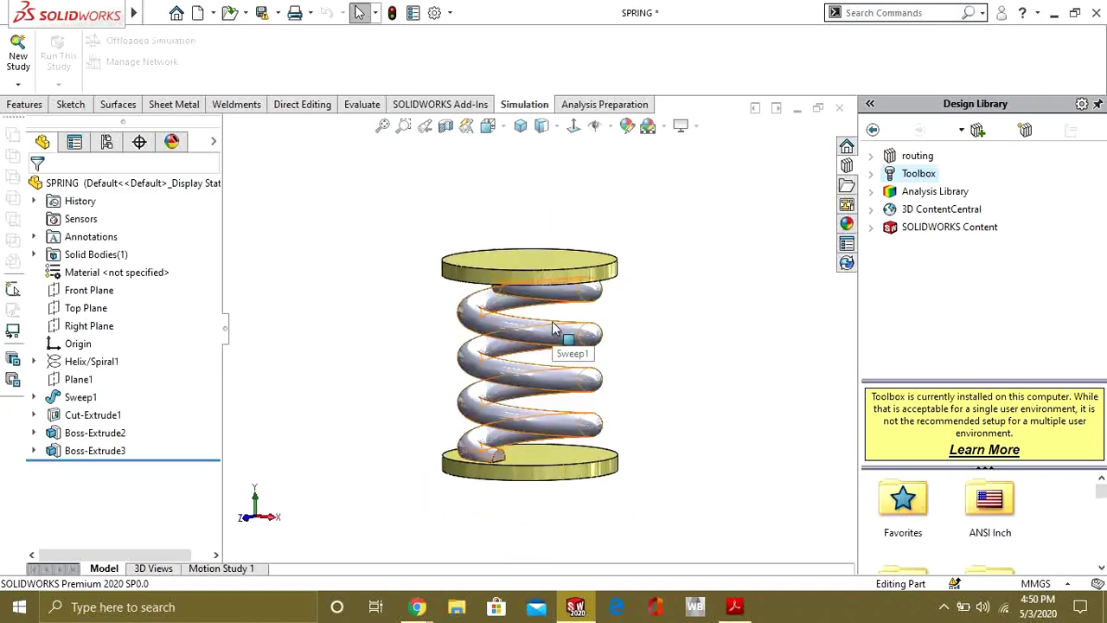
pyautogui.moveTo(554, 327); pyautogui.dragTo(588, 286, button='middle')
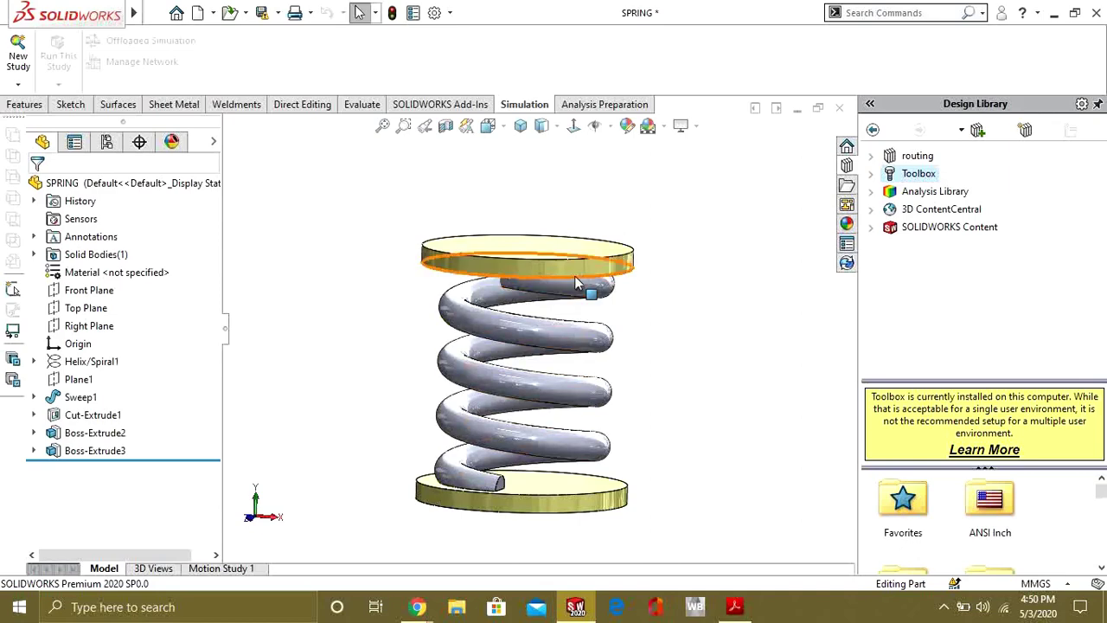
pyautogui.click(520, 253)
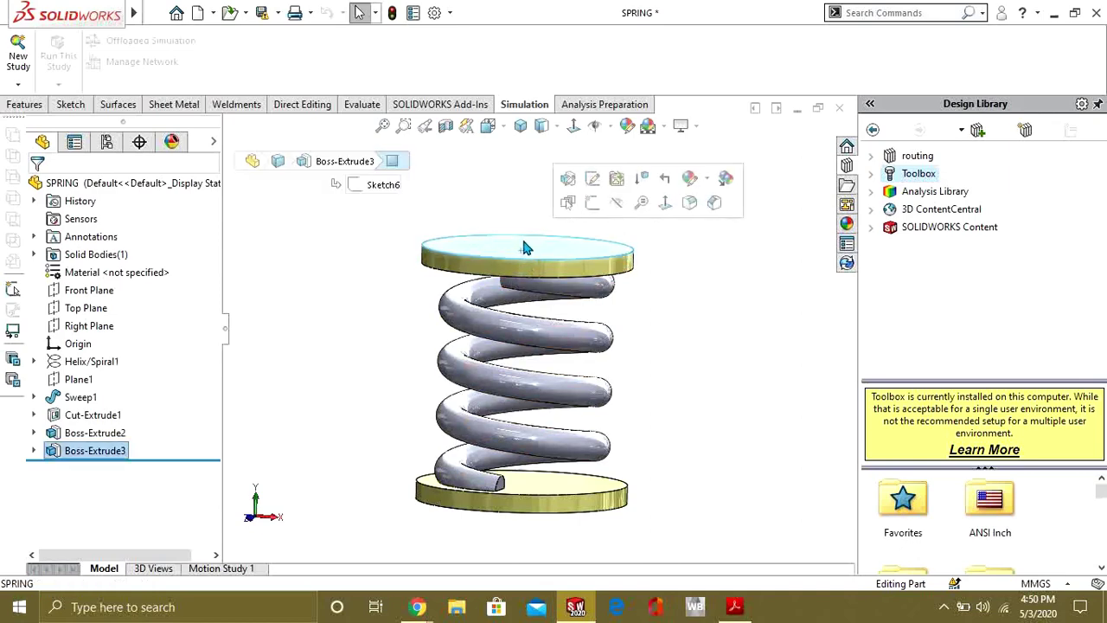
pyautogui.moveTo(598, 366); pyautogui.dragTo(526, 506, button='middle')
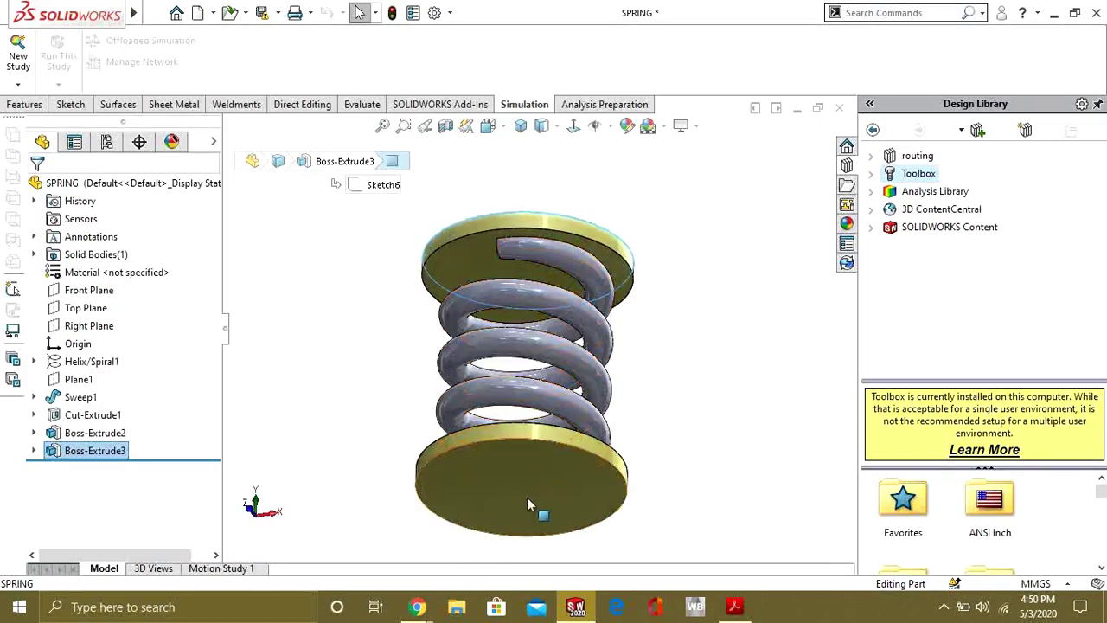
pyautogui.moveTo(525, 467); pyautogui.dragTo(522, 354, button='middle')
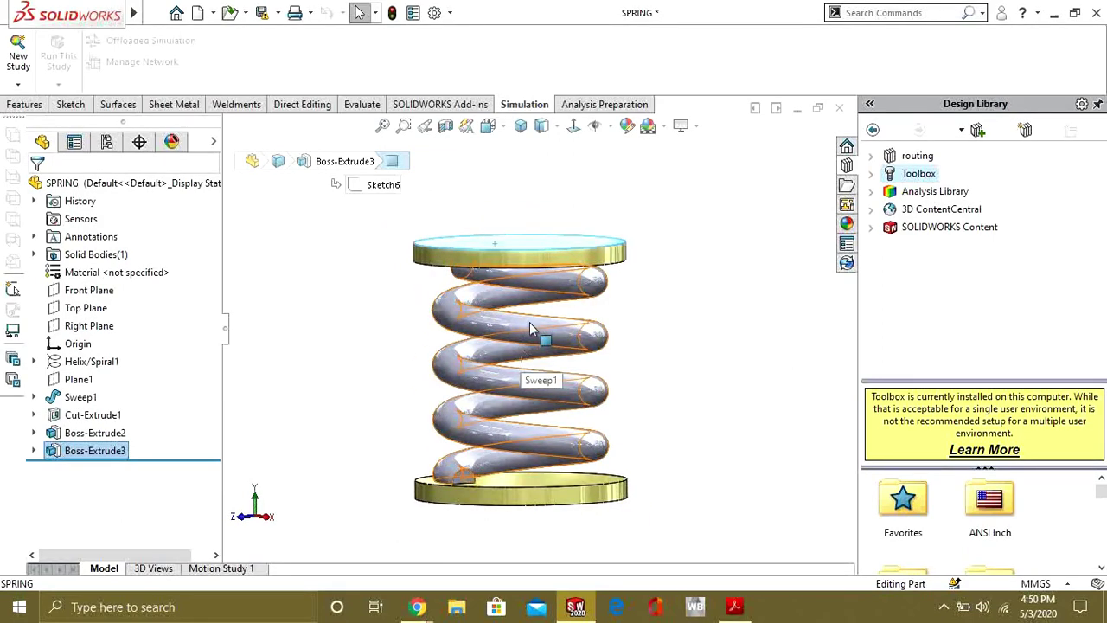
# - Check that the SOLIDWORKS Simulation add-in is loaded and return to the Simulation commands
pyautogui.click(24, 104)
pyautogui.click(441, 104)
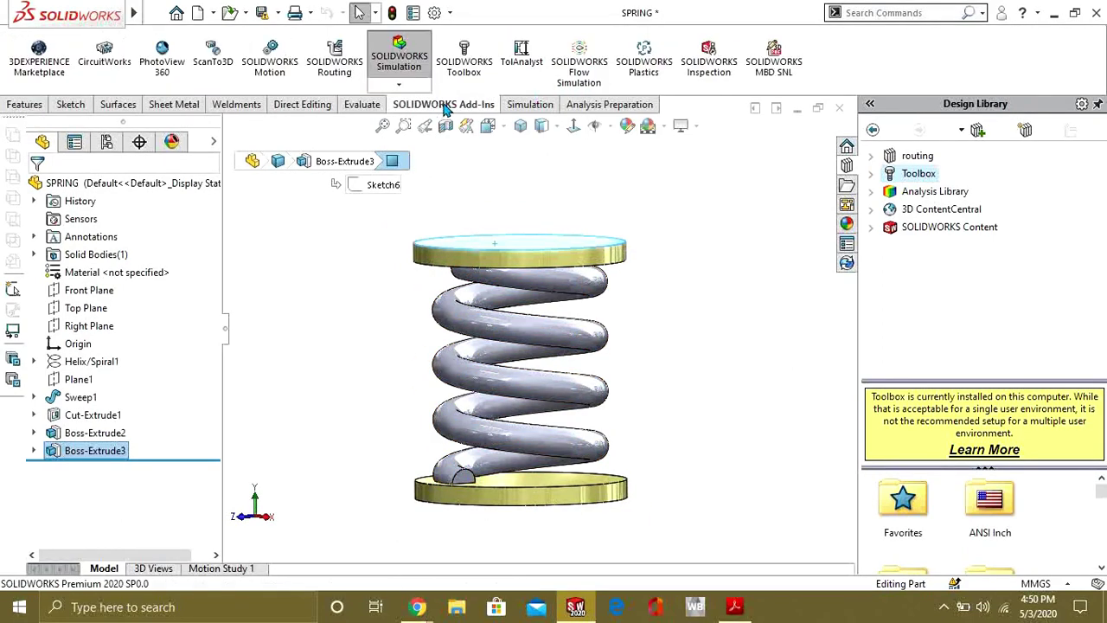
pyautogui.click(399, 85)
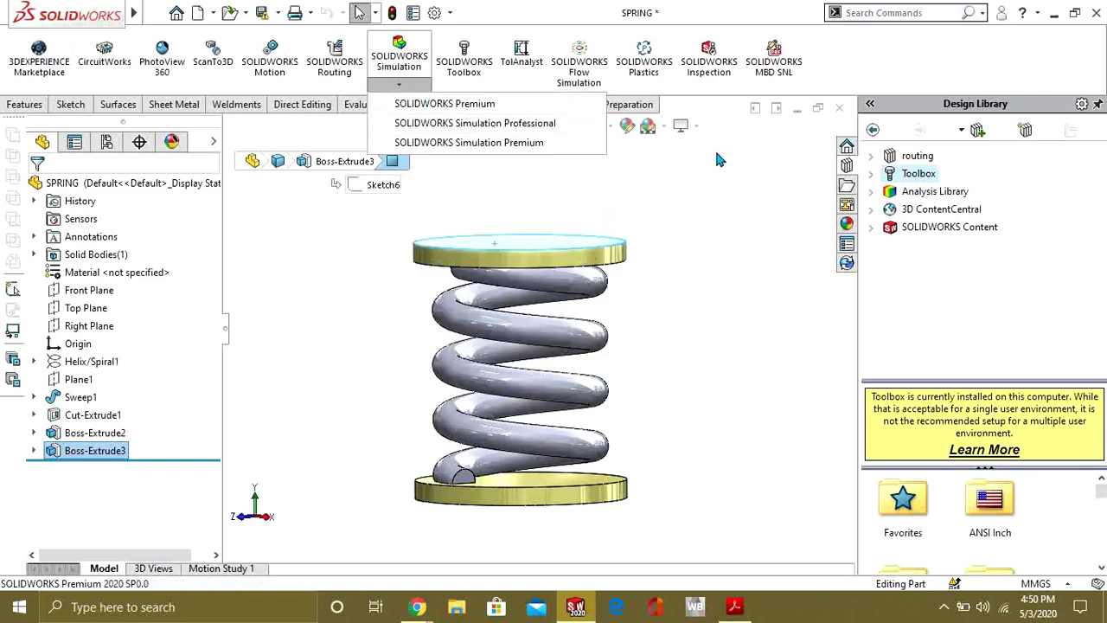
pyautogui.click(527, 105)
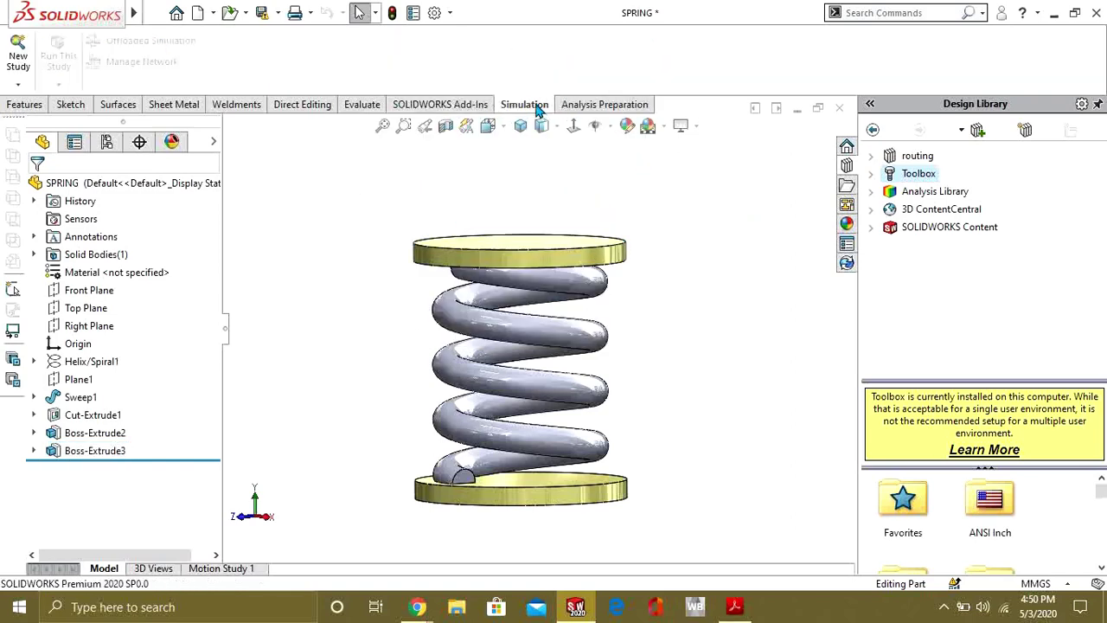
# - Create a new Nonlinear > Static study, keeping the default name Nonlinear 1
pyautogui.click(17, 69)
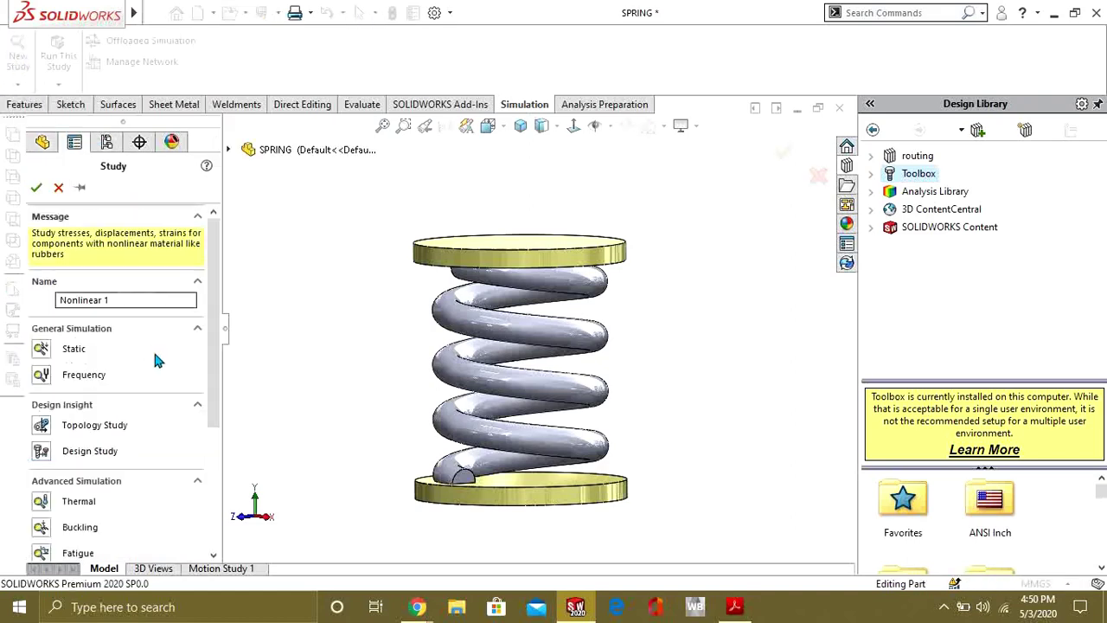
pyautogui.moveTo(217, 308); pyautogui.dragTo(197, 401)
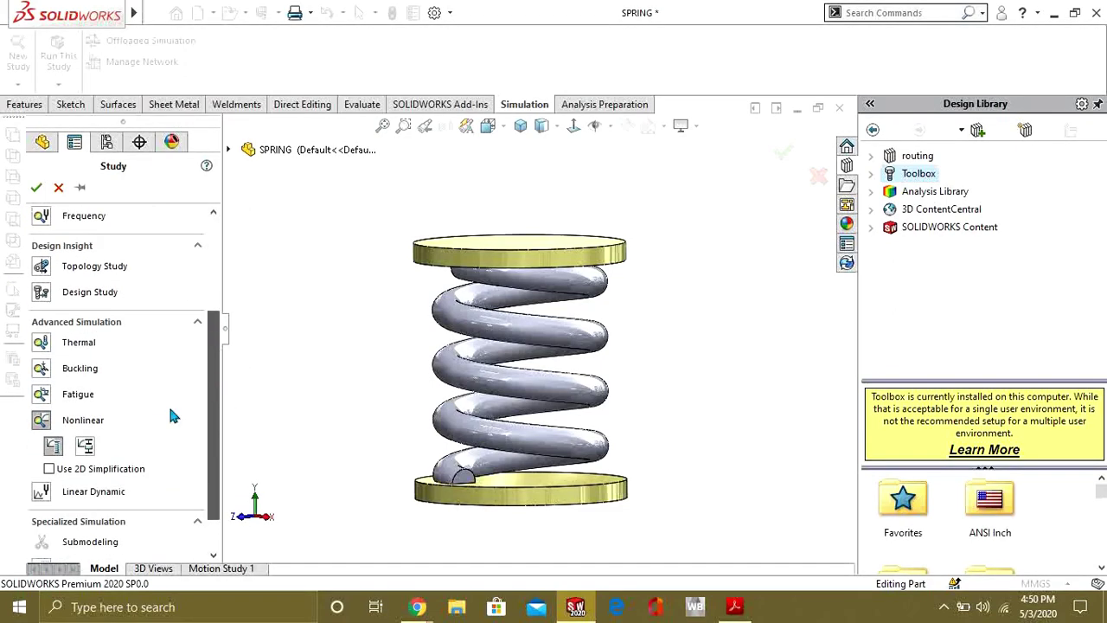
pyautogui.click(53, 445)
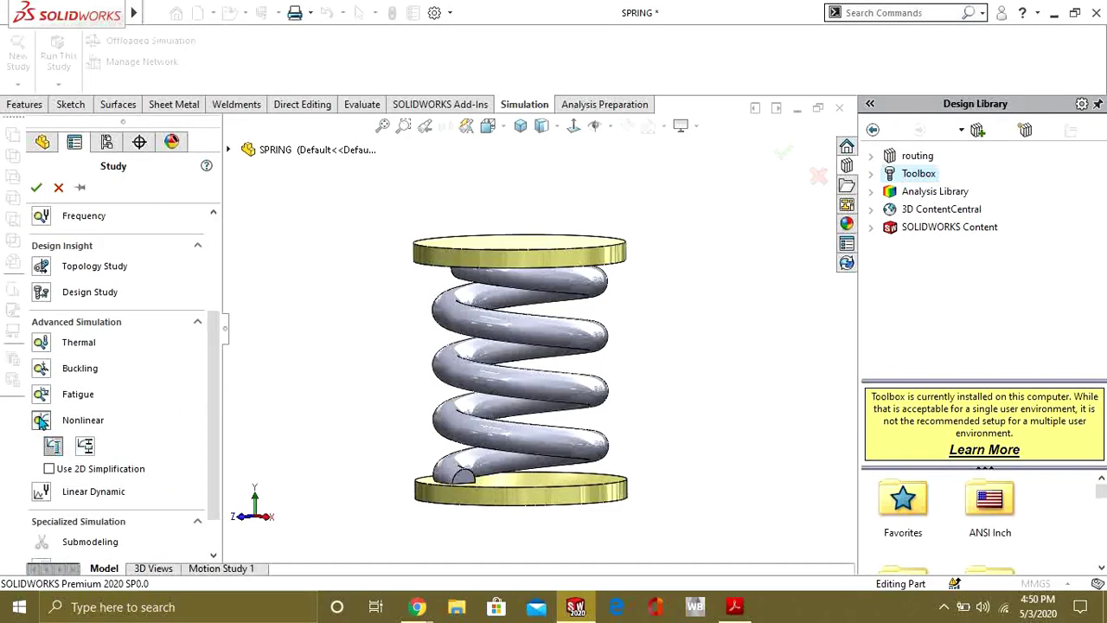
pyautogui.click(36, 191)
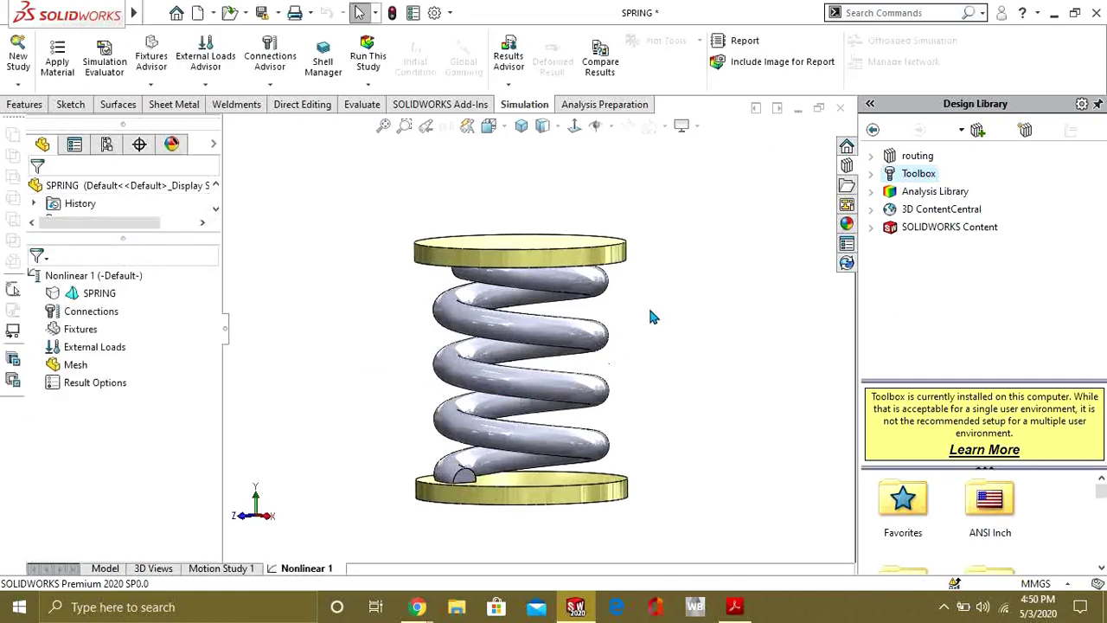
# - Set Nonlinear 1's properties to end time 1 with automatic stepping, then save the settings
pyautogui.moveTo(648, 302); pyautogui.dragTo(536, 323, button='middle')
pyautogui.rightClick(107, 275)
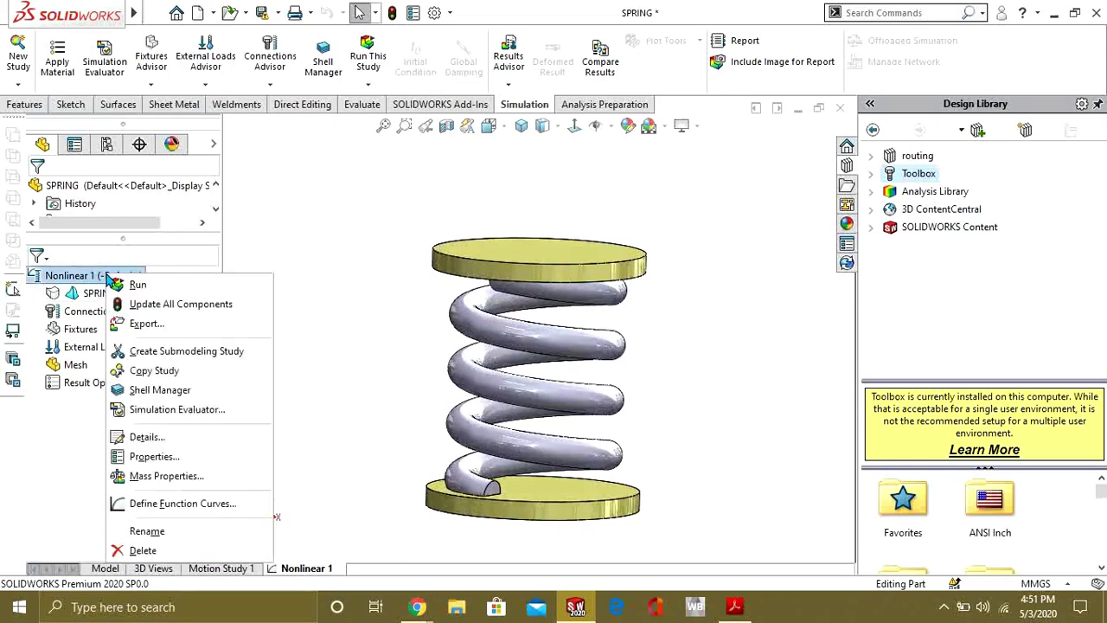
pyautogui.click(151, 455)
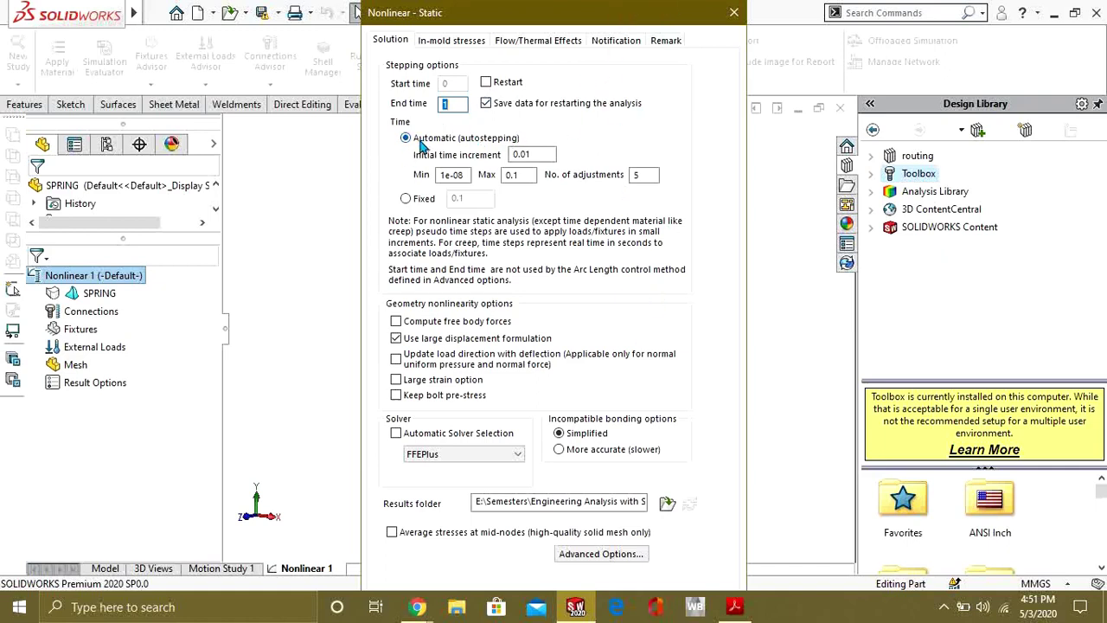
pyautogui.click(734, 14)
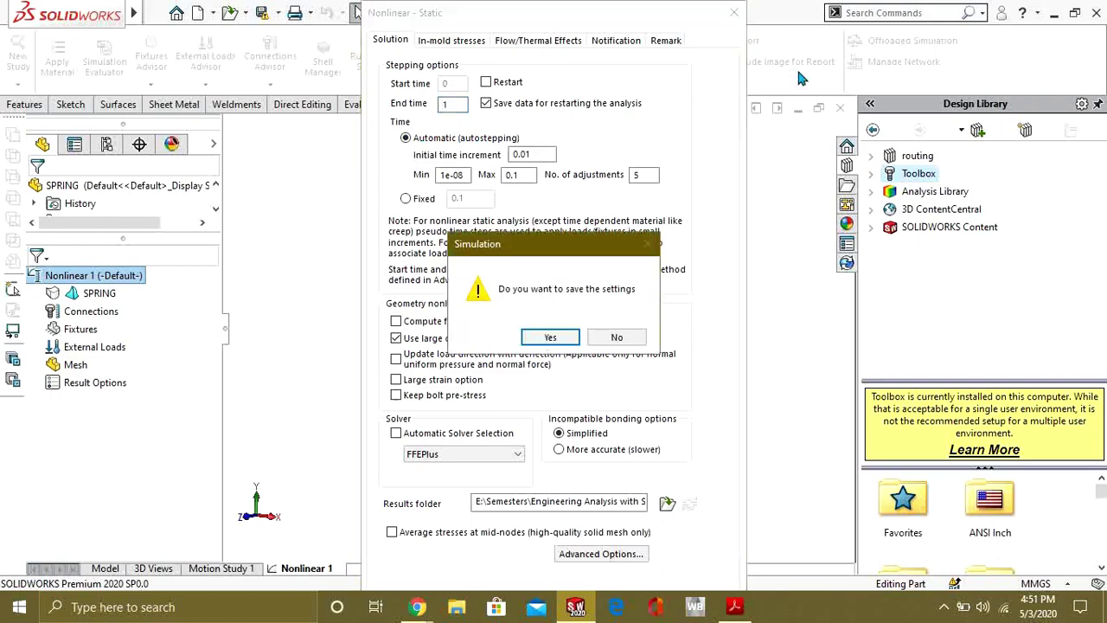
pyautogui.click(550, 337)
# - Apply Alloy Steel to the SPRING body through the Material dialog
pyautogui.rightClick(97, 293)
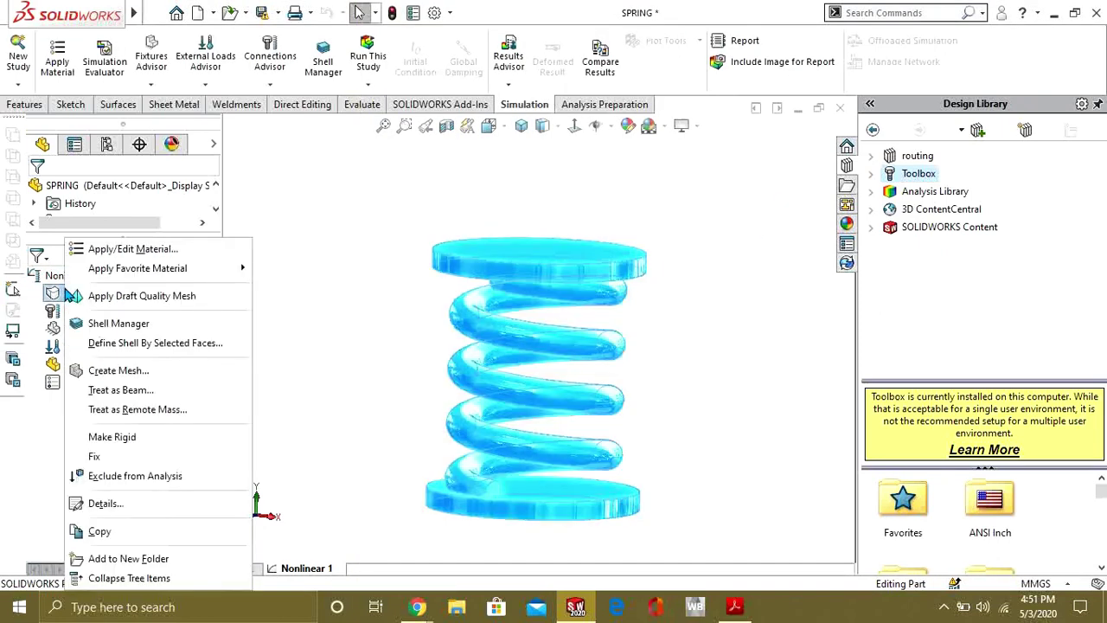
pyautogui.click(206, 252)
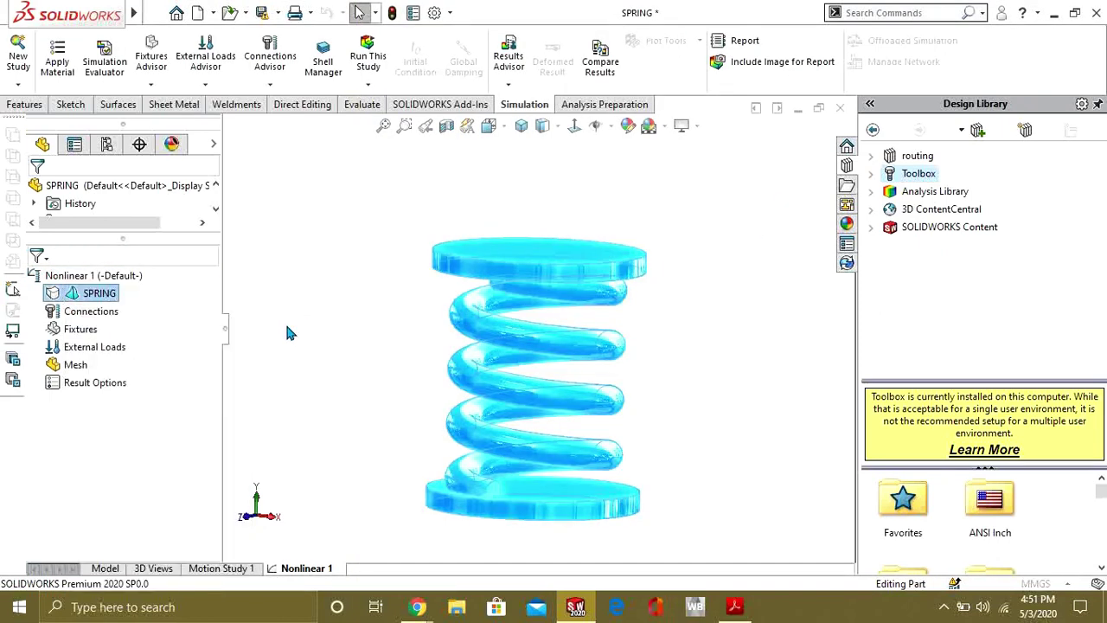
pyautogui.scroll(-3, 242, 294)
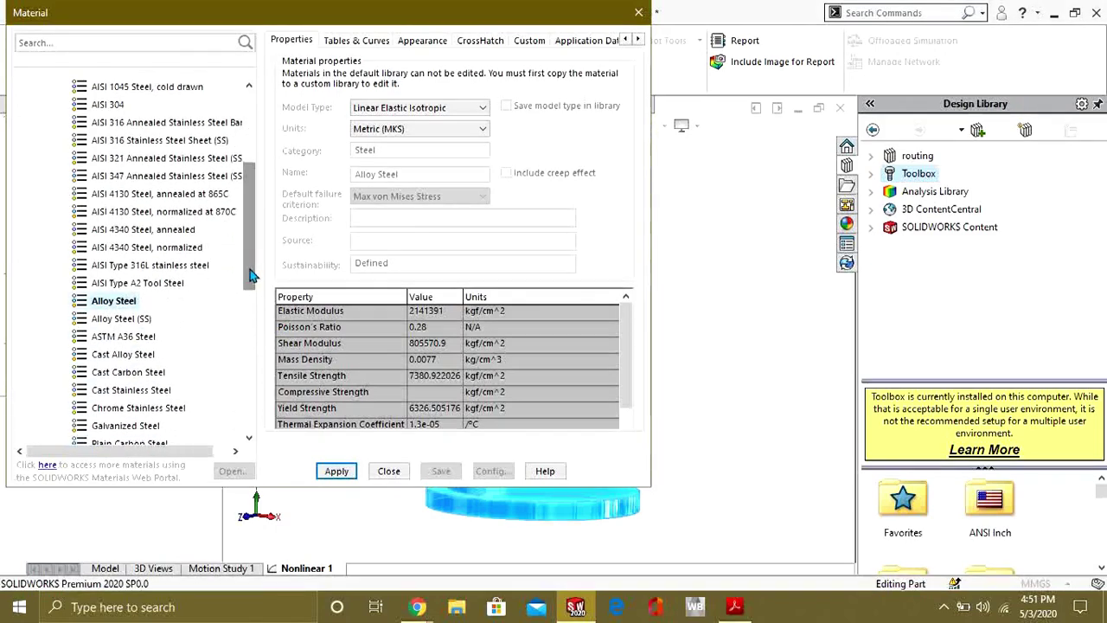
pyautogui.click(336, 472)
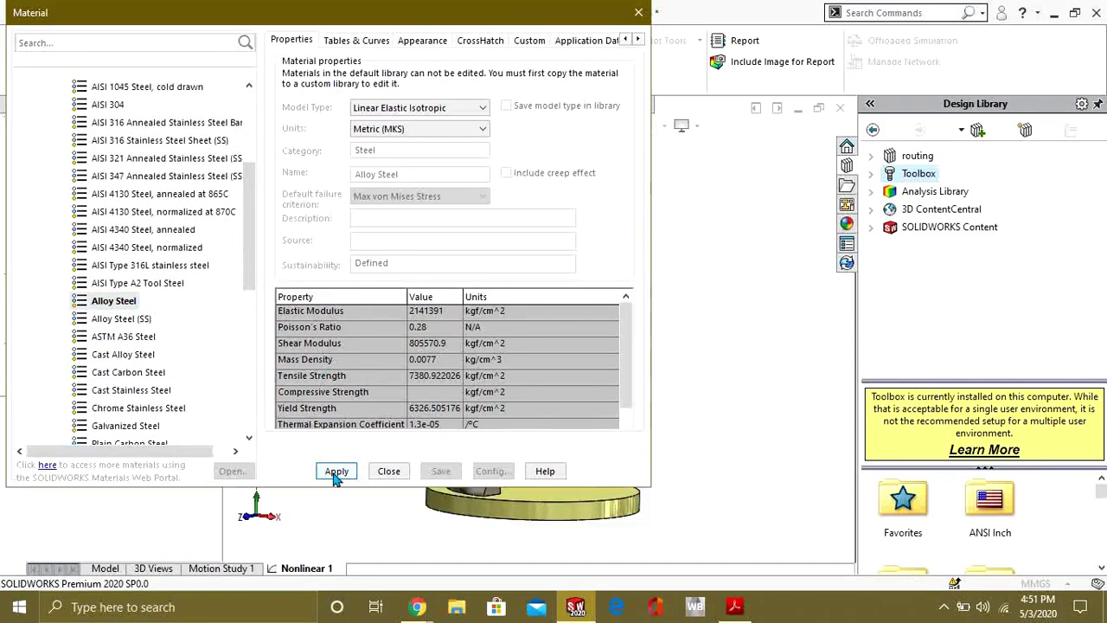
pyautogui.click(389, 471)
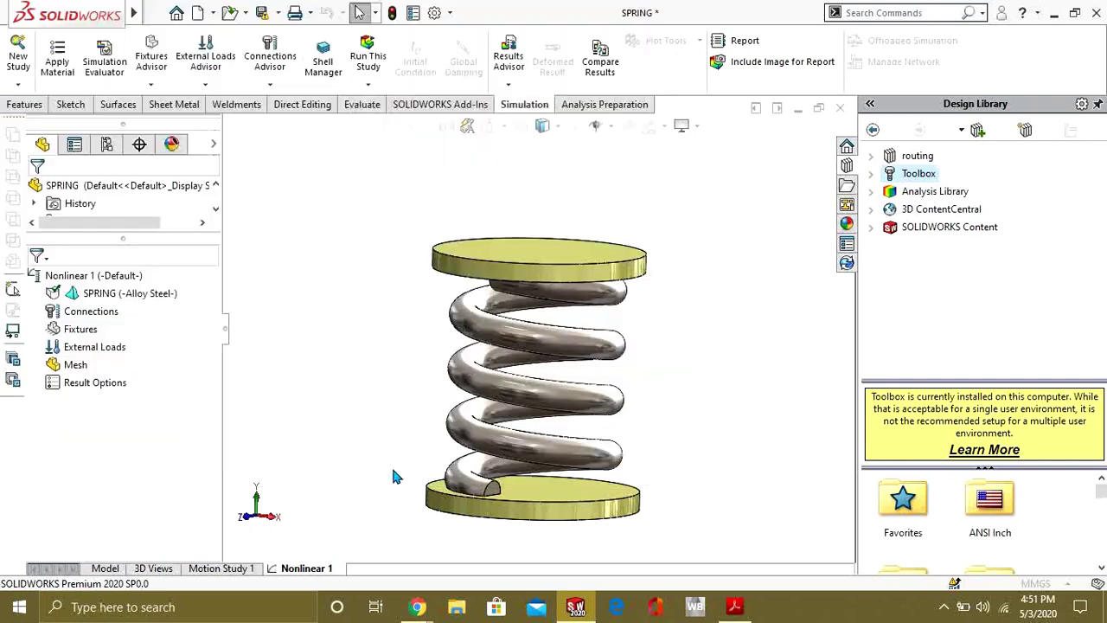
# - Create Contact Set-1 with No Penetration between the spring face and the top plate's underside
pyautogui.rightClick(77, 315)
pyautogui.click(102, 322)
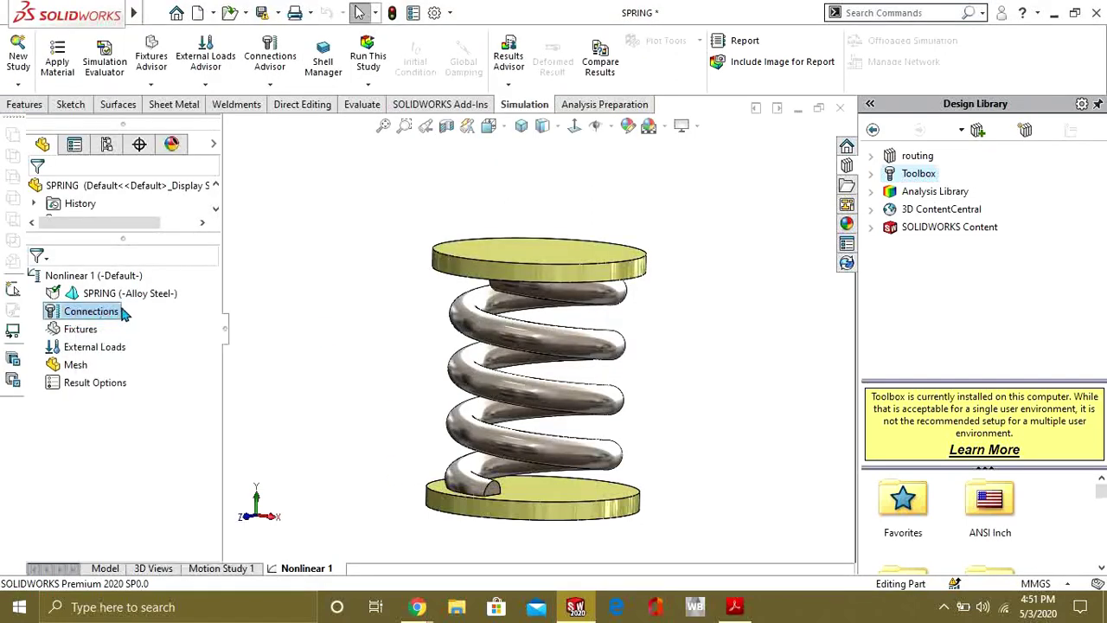
pyautogui.scroll(-5, 536, 371)
pyautogui.moveTo(536, 371); pyautogui.dragTo(493, 328, button='middle')
pyautogui.click(497, 329)
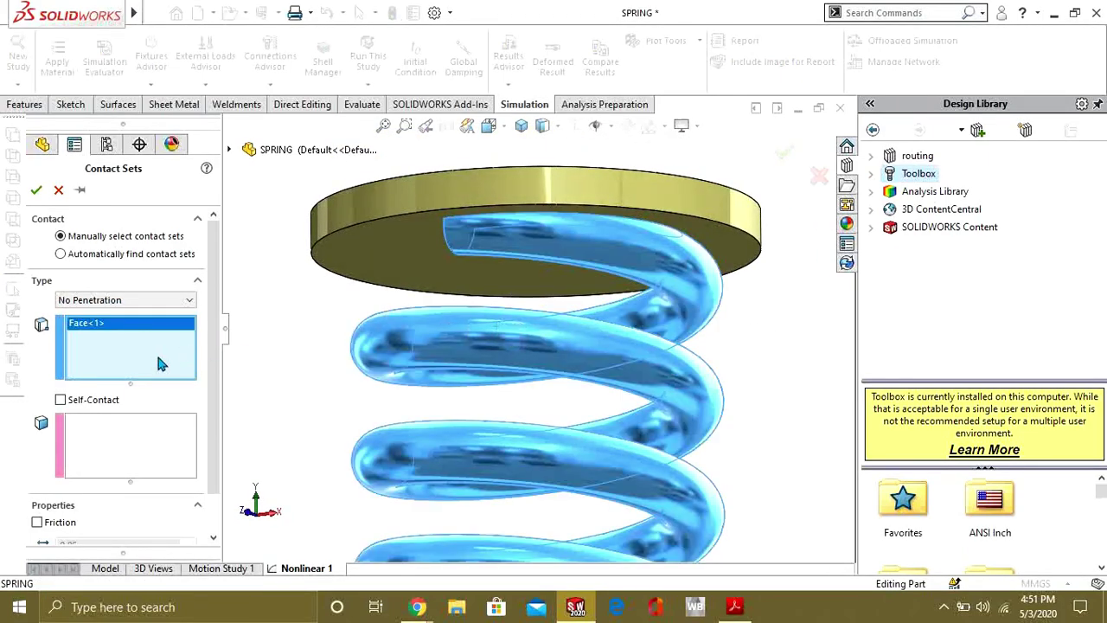
pyautogui.click(177, 419)
pyautogui.click(404, 277)
pyautogui.press('f')
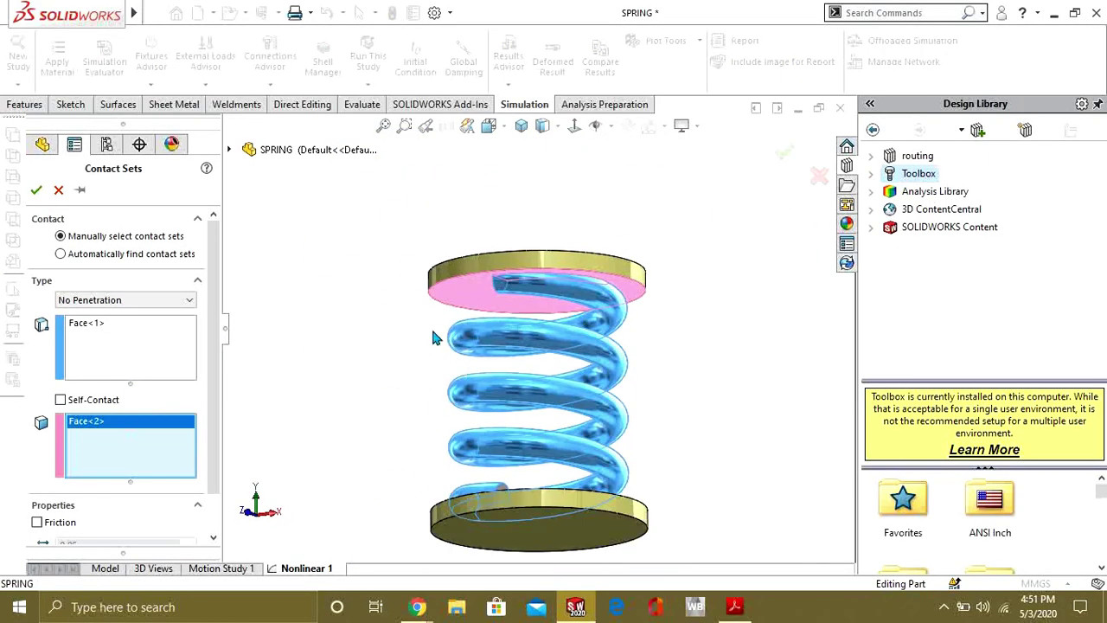
pyautogui.moveTo(435, 337); pyautogui.dragTo(383, 338, button='middle')
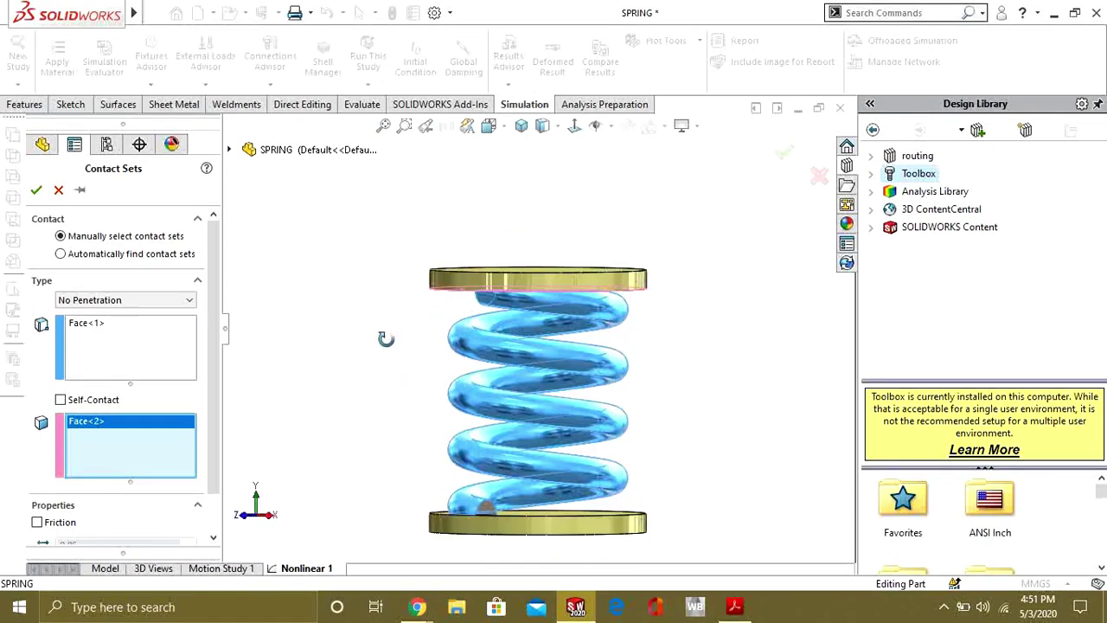
pyautogui.click(35, 192)
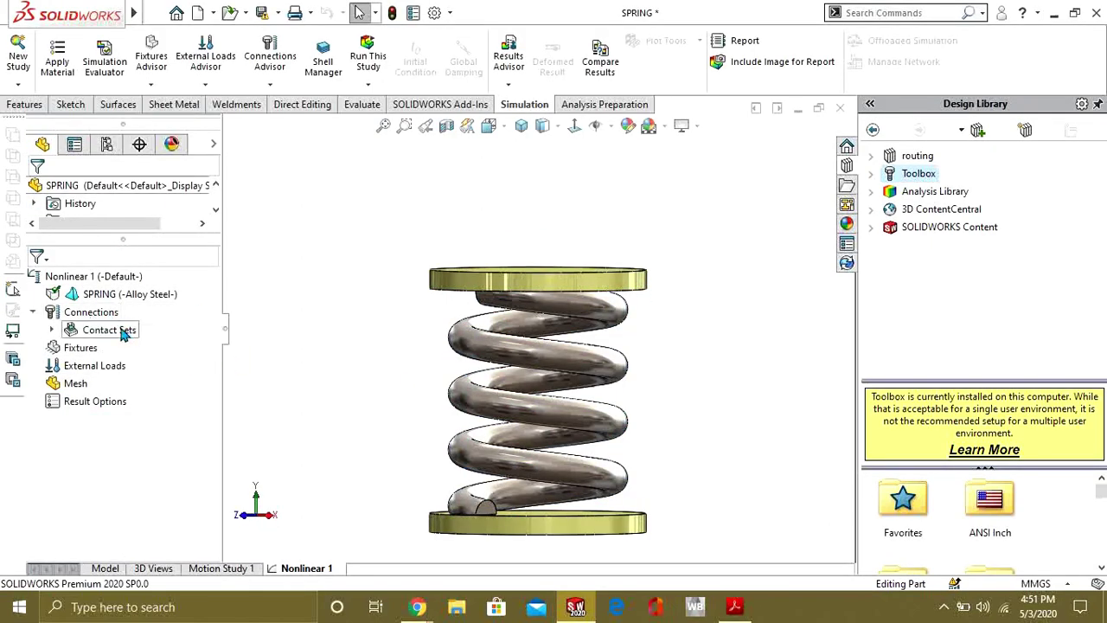
# - Create Contact Set-2 with No Penetration between the spring face and the bottom plate
pyautogui.rightClick(93, 313)
pyautogui.press('Escape')
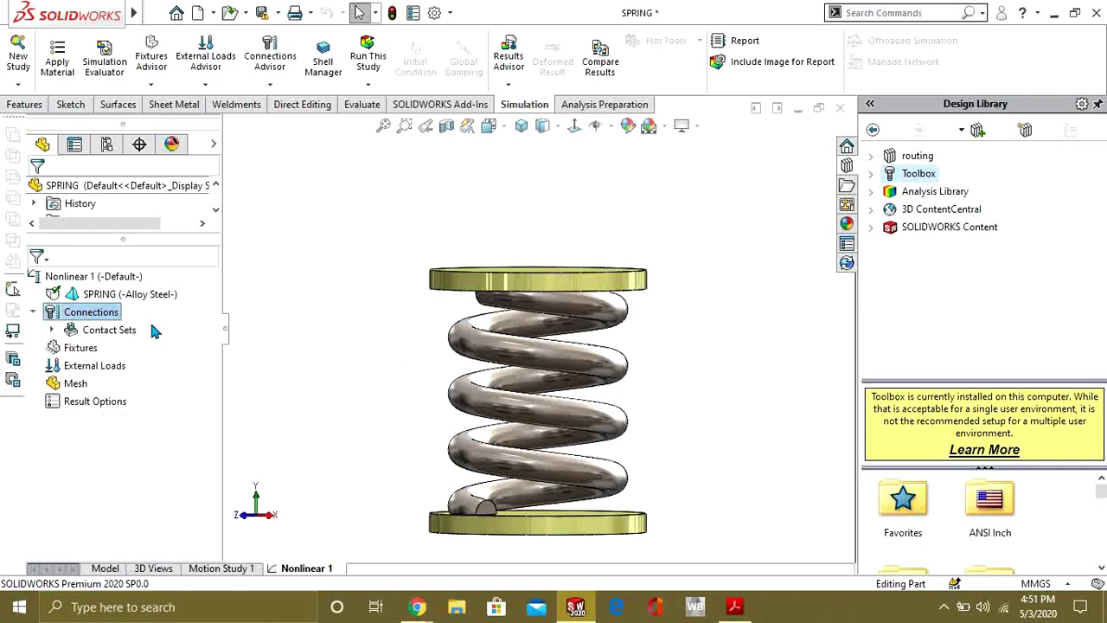
pyautogui.click(541, 411)
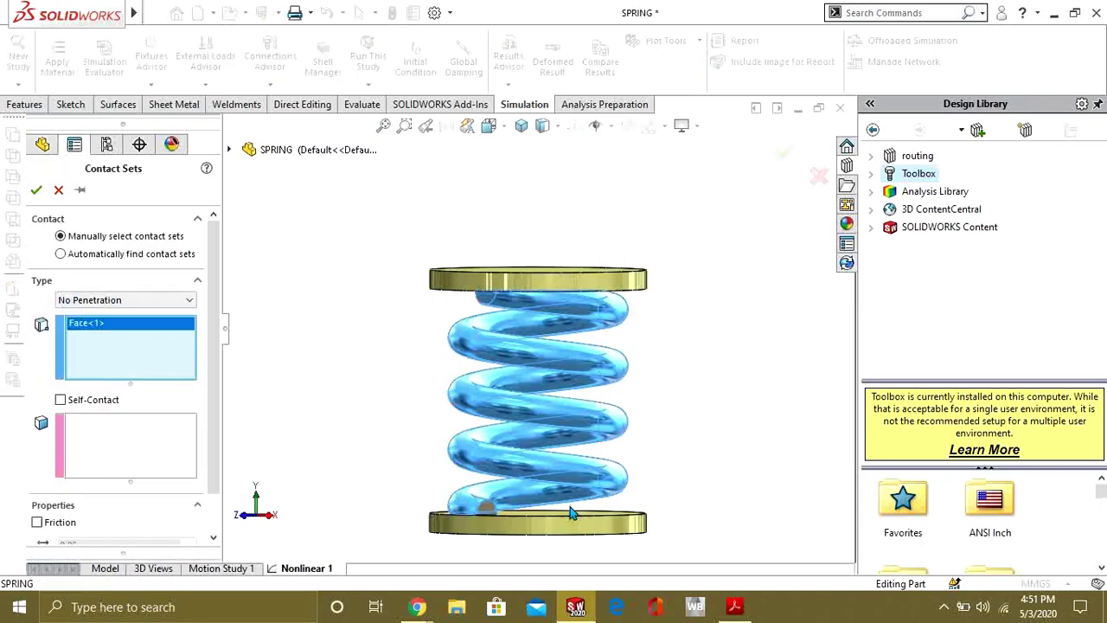
pyautogui.moveTo(573, 511); pyautogui.dragTo(568, 537, button='middle')
pyautogui.click(569, 542)
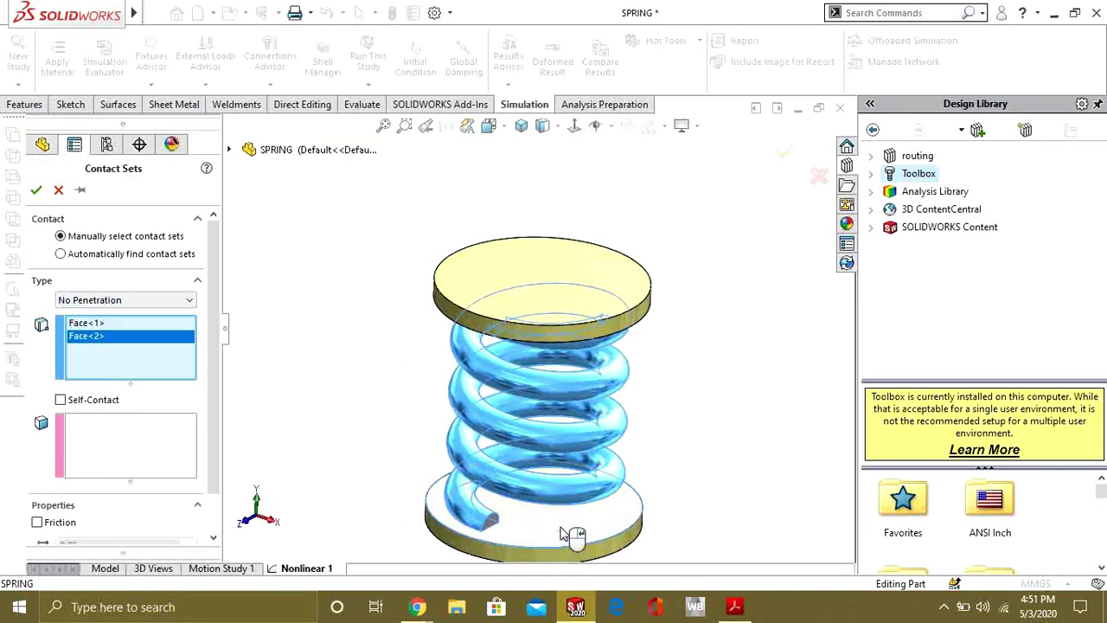
pyautogui.rightClick(102, 346)
pyautogui.click(135, 372)
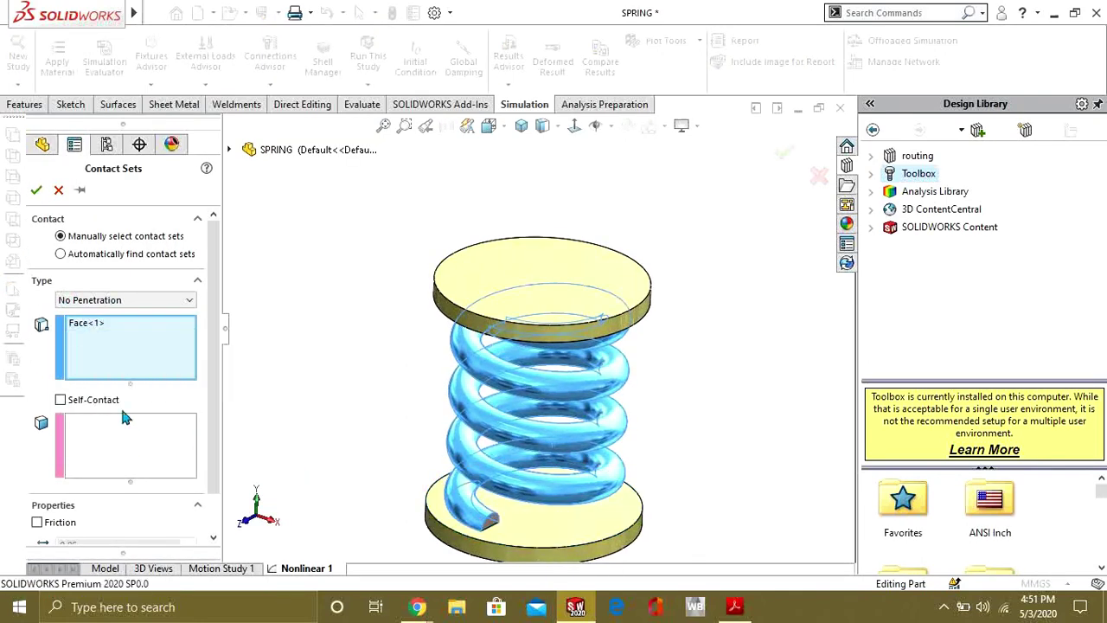
pyautogui.click(579, 521)
pyautogui.click(37, 192)
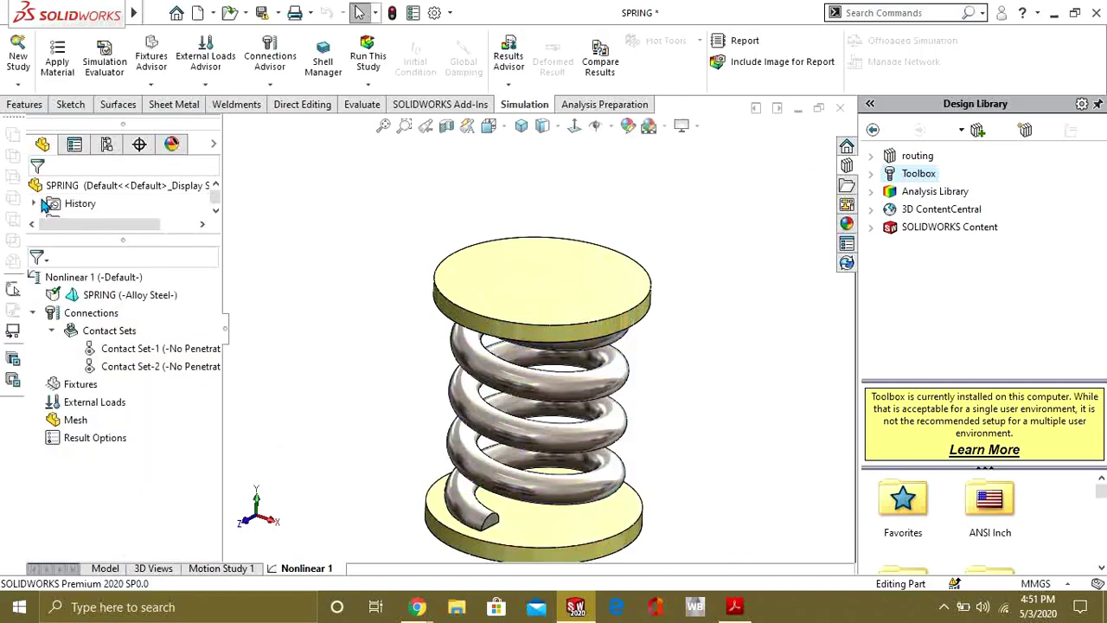
pyautogui.moveTo(649, 373); pyautogui.dragTo(619, 322, button='middle')
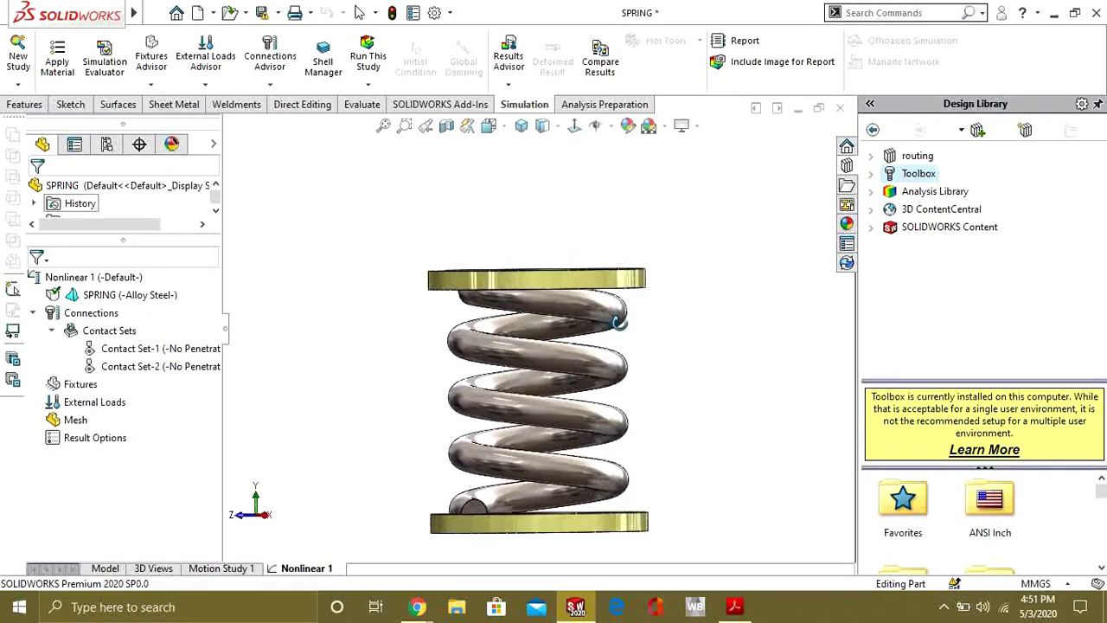
# - Add Fixed Geometry restraint Fixed-1 on the bottom plate's outer face, dropping a mistakenly picked top face
pyautogui.rightClick(77, 388)
pyautogui.click(125, 394)
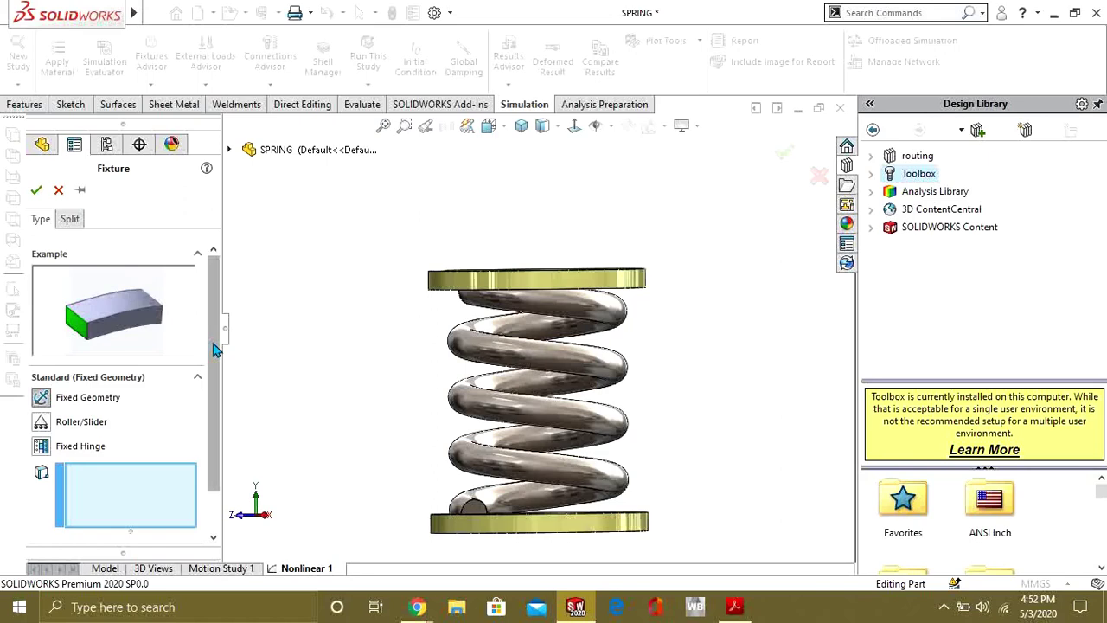
pyautogui.moveTo(215, 346); pyautogui.dragTo(215, 391)
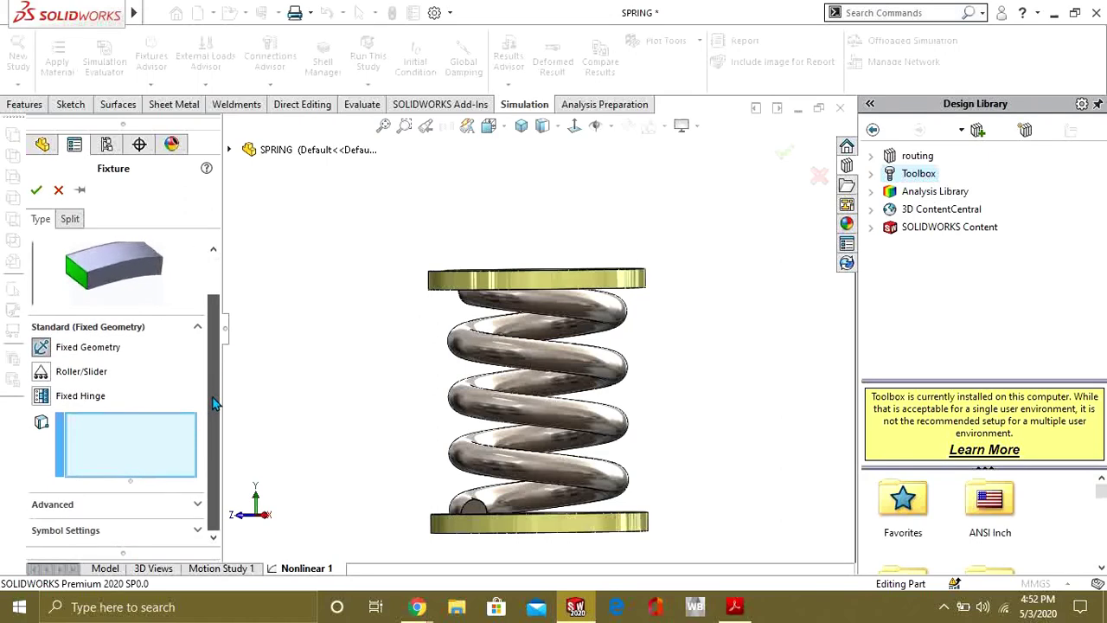
pyautogui.click(554, 283)
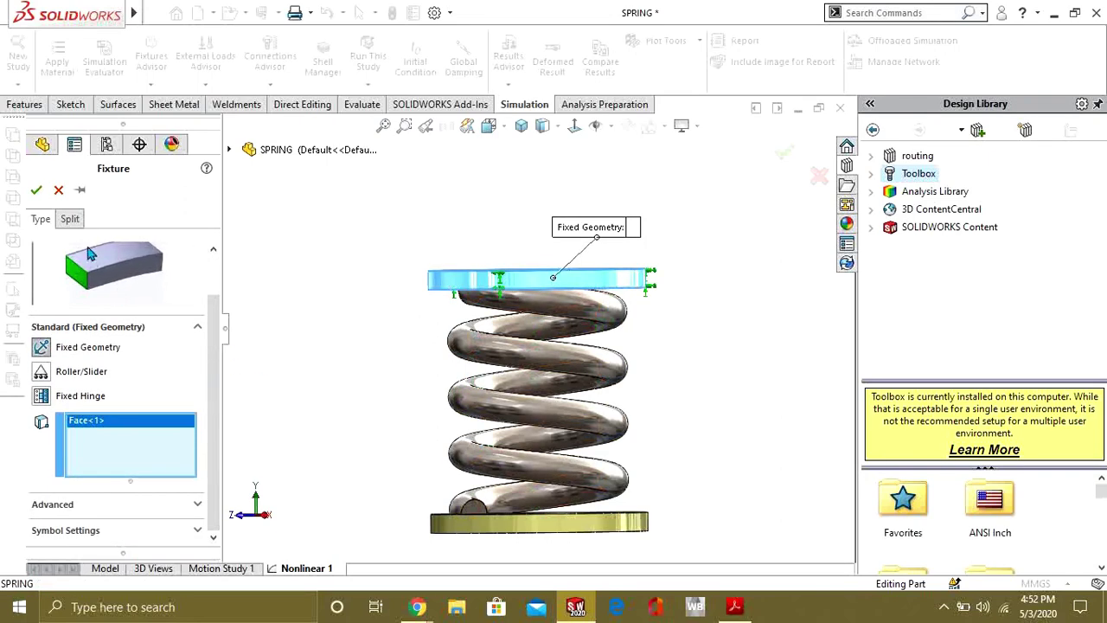
pyautogui.click(615, 281)
pyautogui.moveTo(628, 376); pyautogui.dragTo(565, 482, button='middle')
pyautogui.click(563, 495)
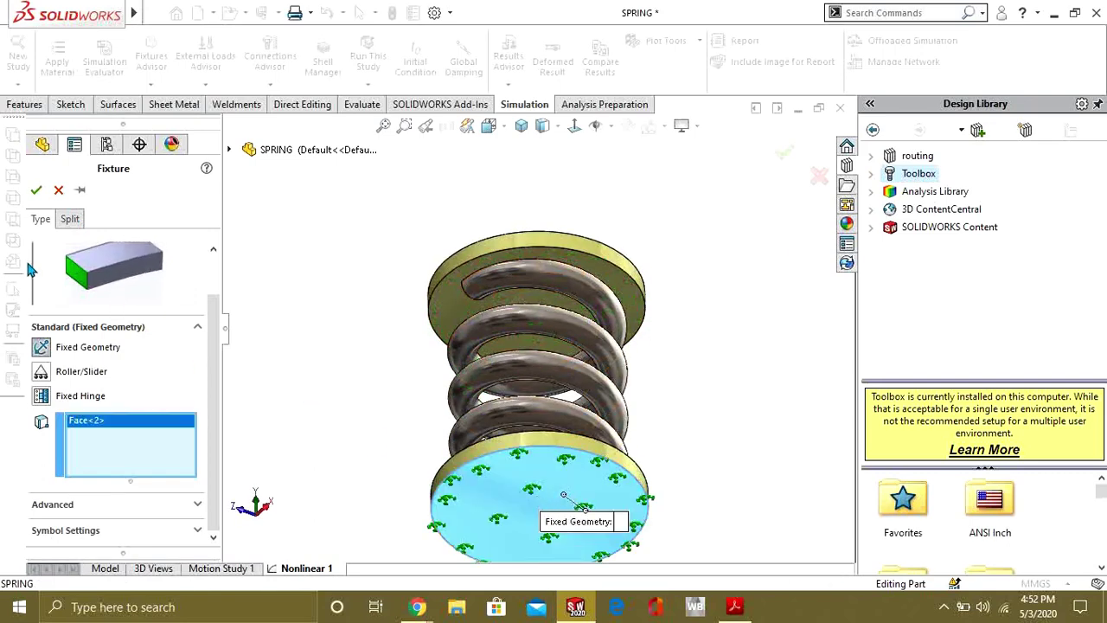
pyautogui.click(35, 190)
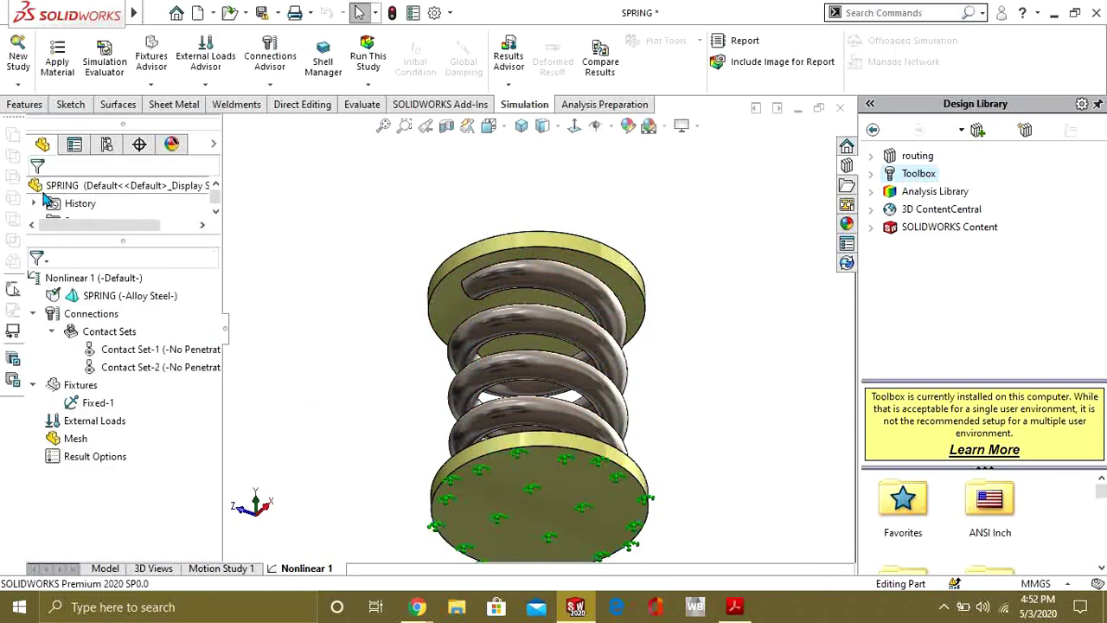
# - Add an On Cylindrical Faces fixture on the top plate rim with radial and circumferential translation at 0
pyautogui.rightClick(78, 390)
pyautogui.click(134, 455)
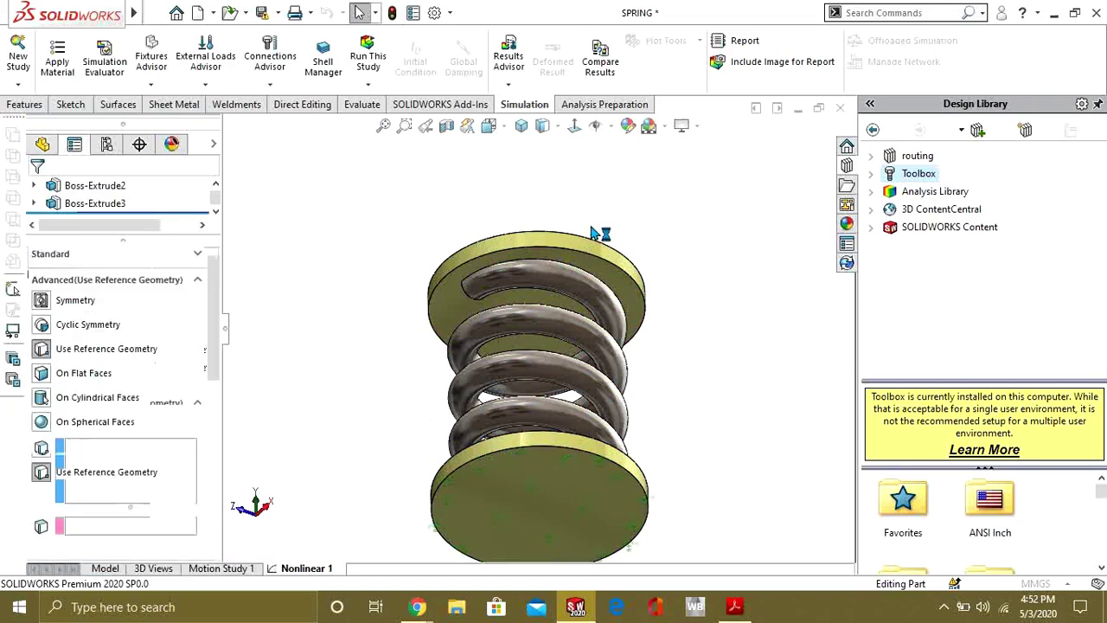
pyautogui.moveTo(218, 346); pyautogui.dragTo(218, 387)
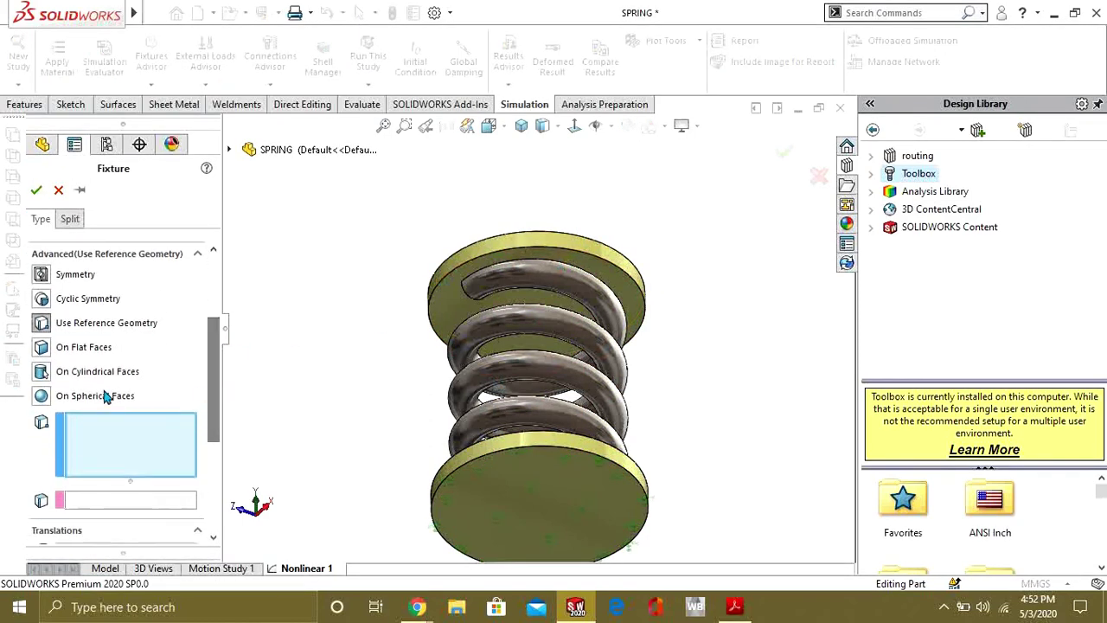
pyautogui.click(49, 371)
pyautogui.hotkey('ctrl', '1')
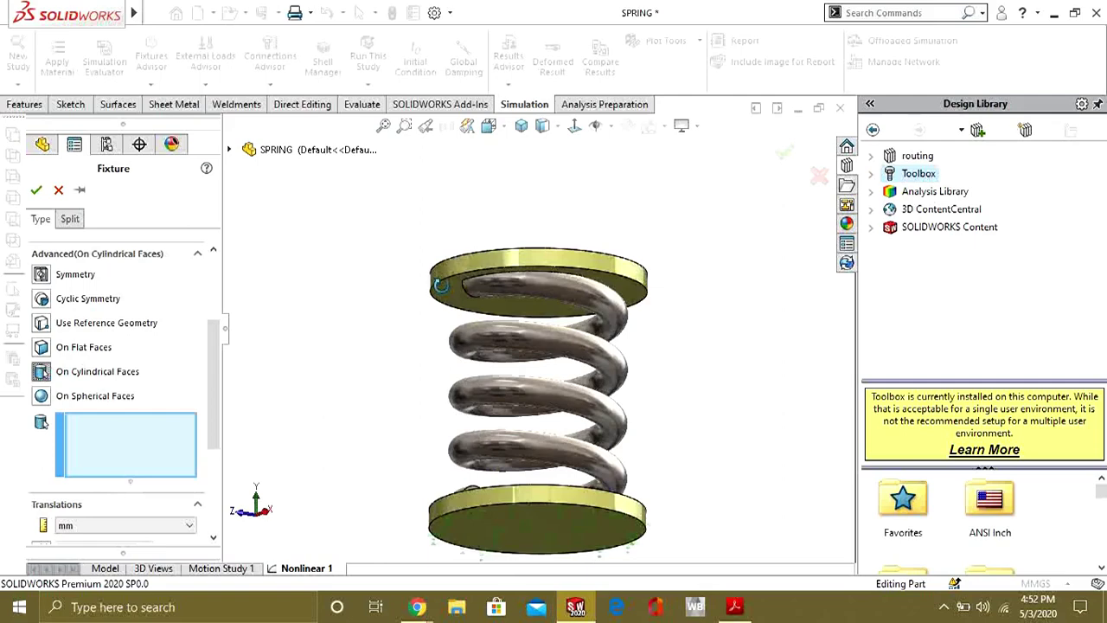
pyautogui.click(482, 274)
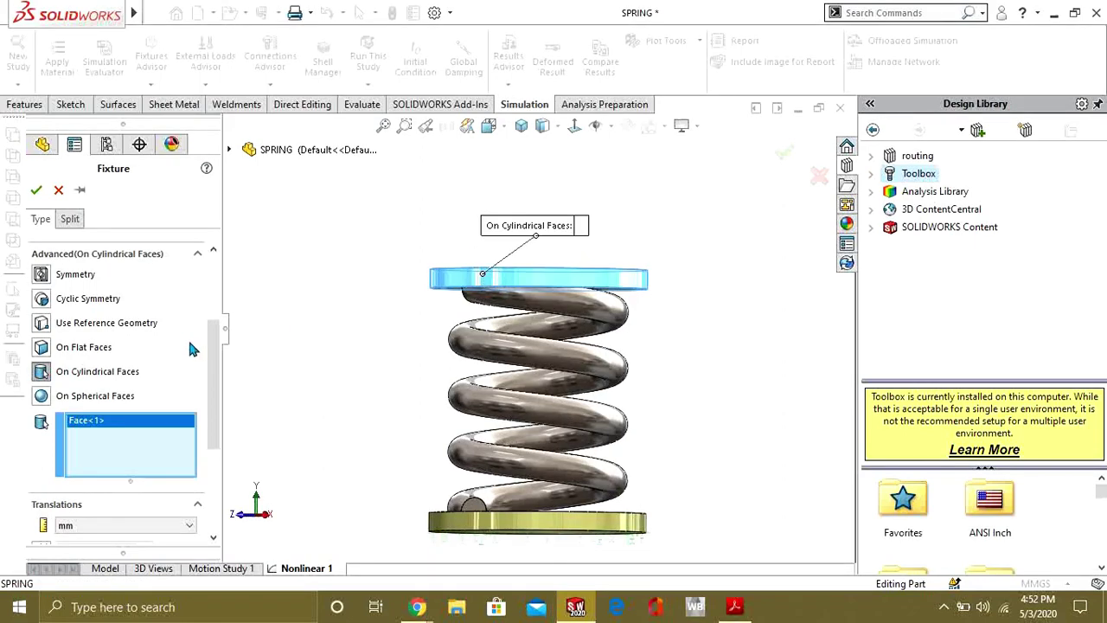
pyautogui.moveTo(217, 340); pyautogui.dragTo(216, 391)
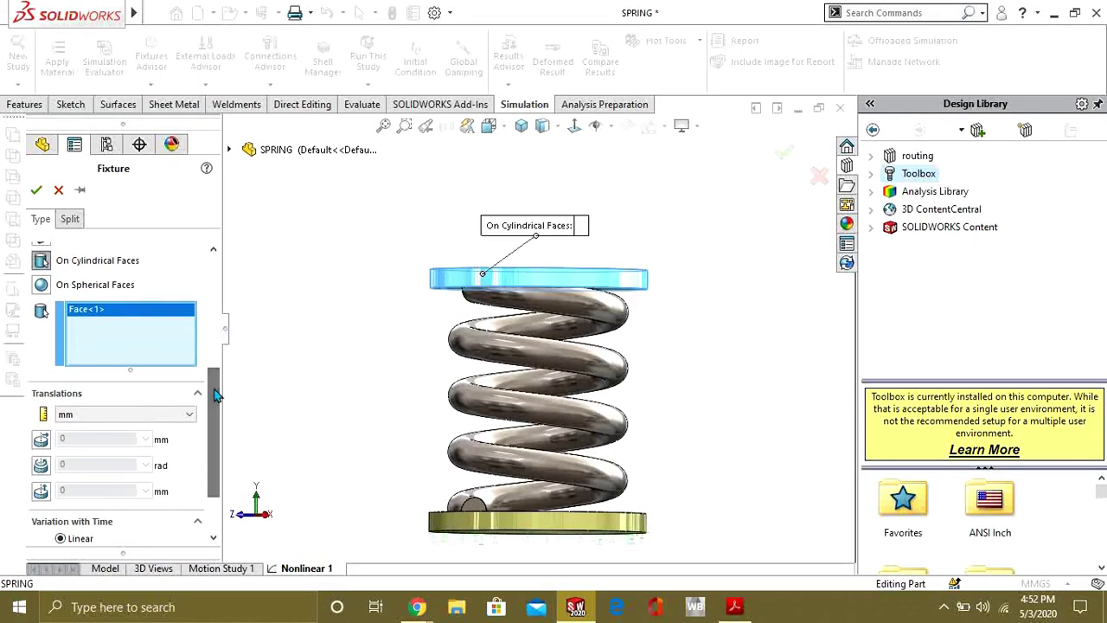
pyautogui.click(41, 441)
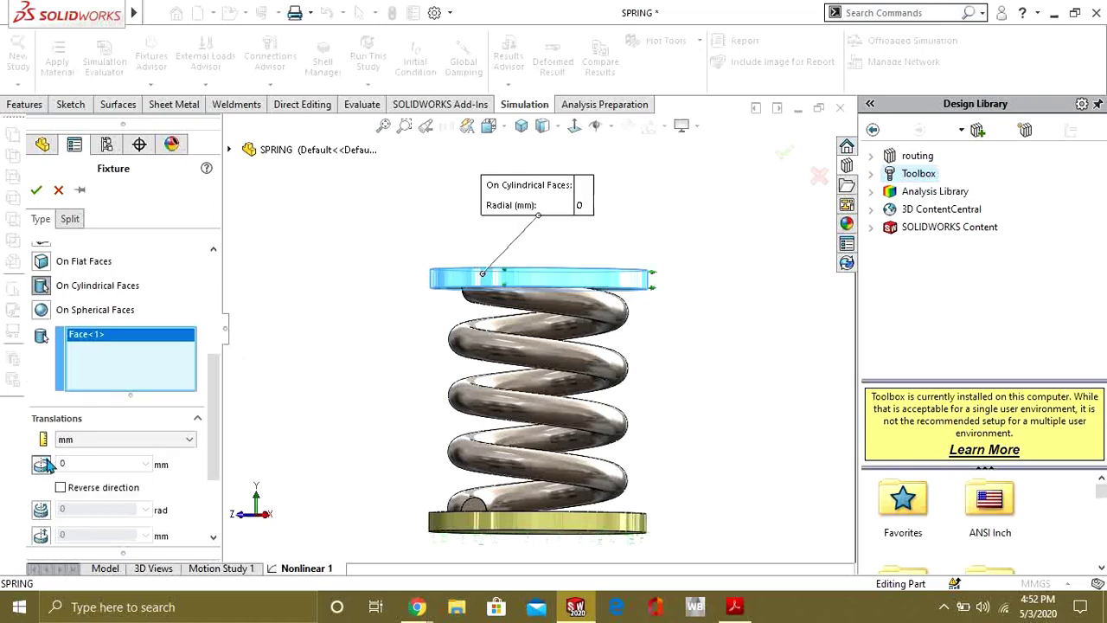
pyautogui.click(40, 510)
pyautogui.moveTo(214, 415); pyautogui.dragTo(216, 460)
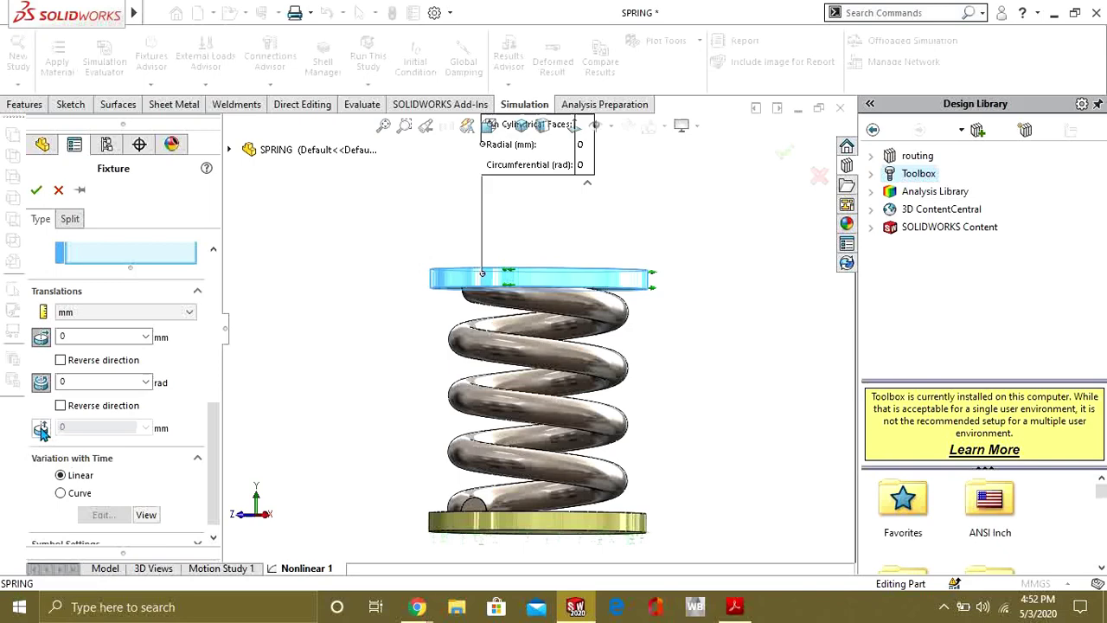
pyautogui.click(35, 189)
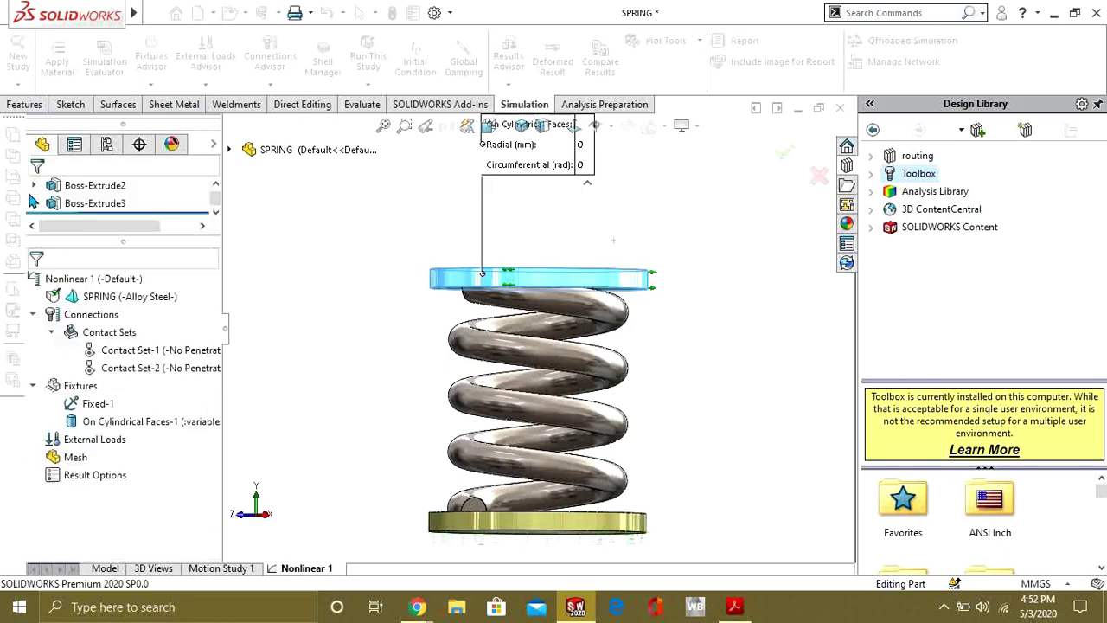
# - Cancel the accidental torque load and apply Force-1 of 8500 N normal to the upper plate's top face
pyautogui.rightClick(105, 441)
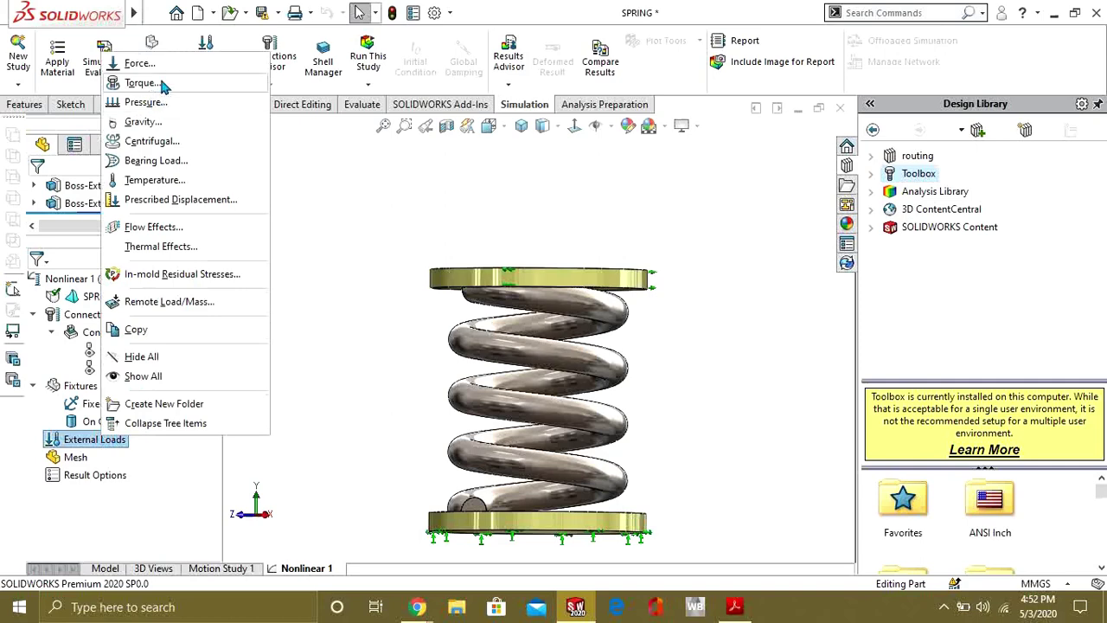
pyautogui.press('Escape')
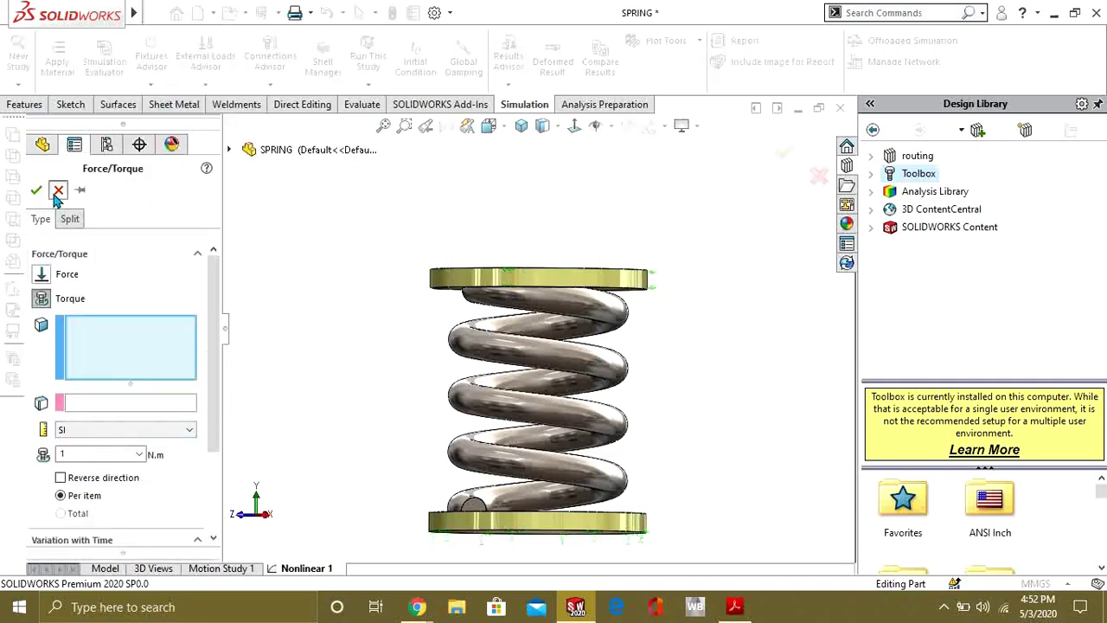
pyautogui.click(59, 187)
pyautogui.rightClick(103, 443)
pyautogui.click(150, 82)
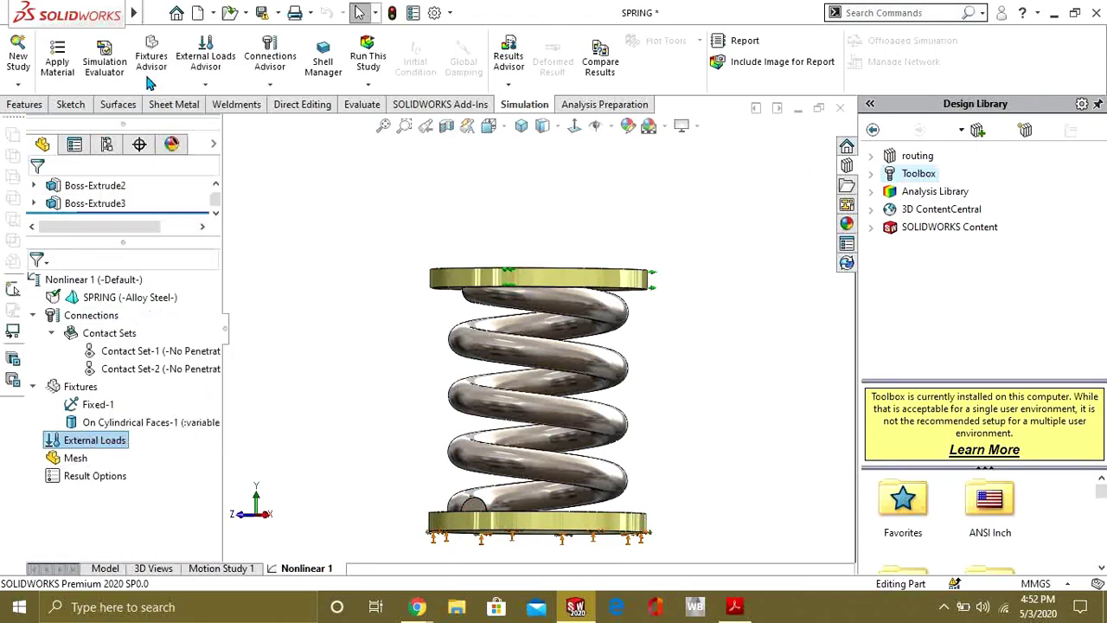
pyautogui.moveTo(532, 236); pyautogui.dragTo(533, 275, button='middle')
pyautogui.click(534, 276)
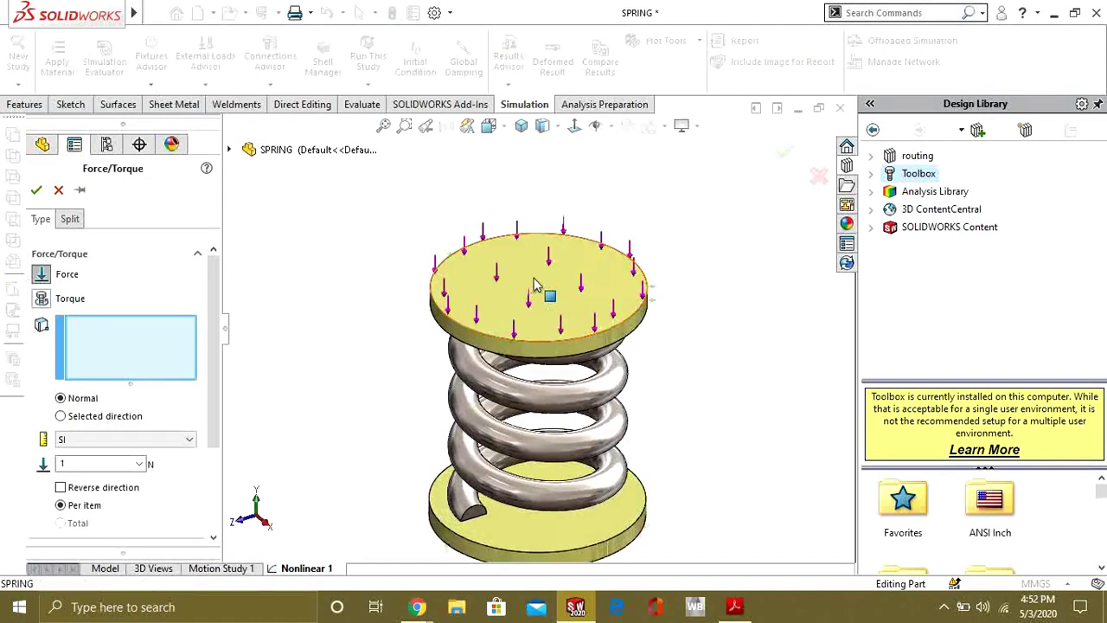
pyautogui.doubleClick(104, 462)
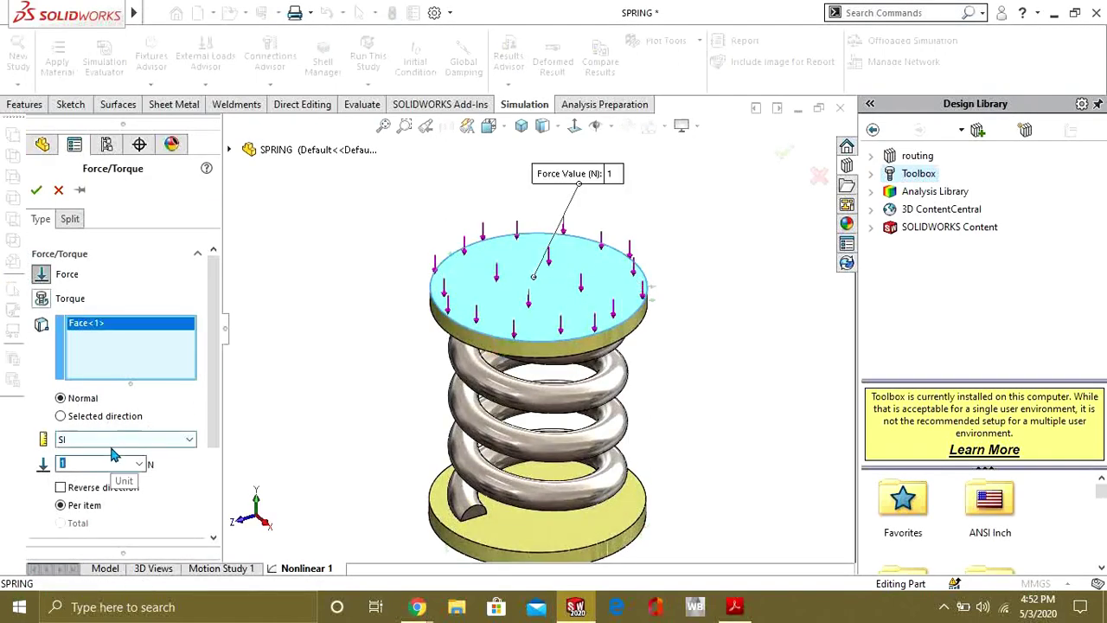
pyautogui.write('8500')
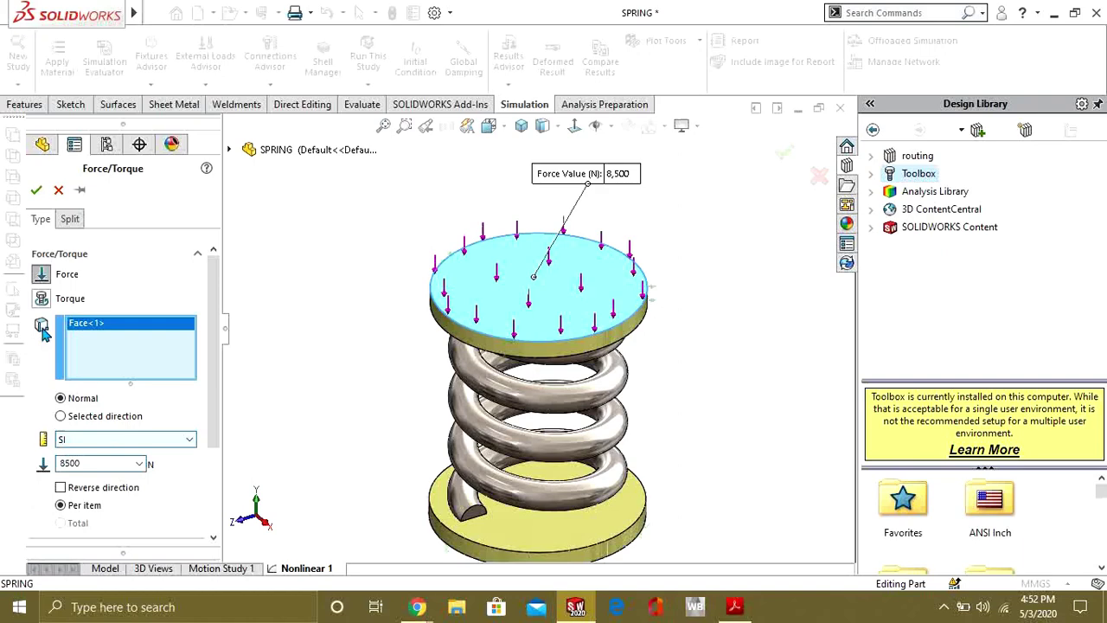
pyautogui.click(35, 189)
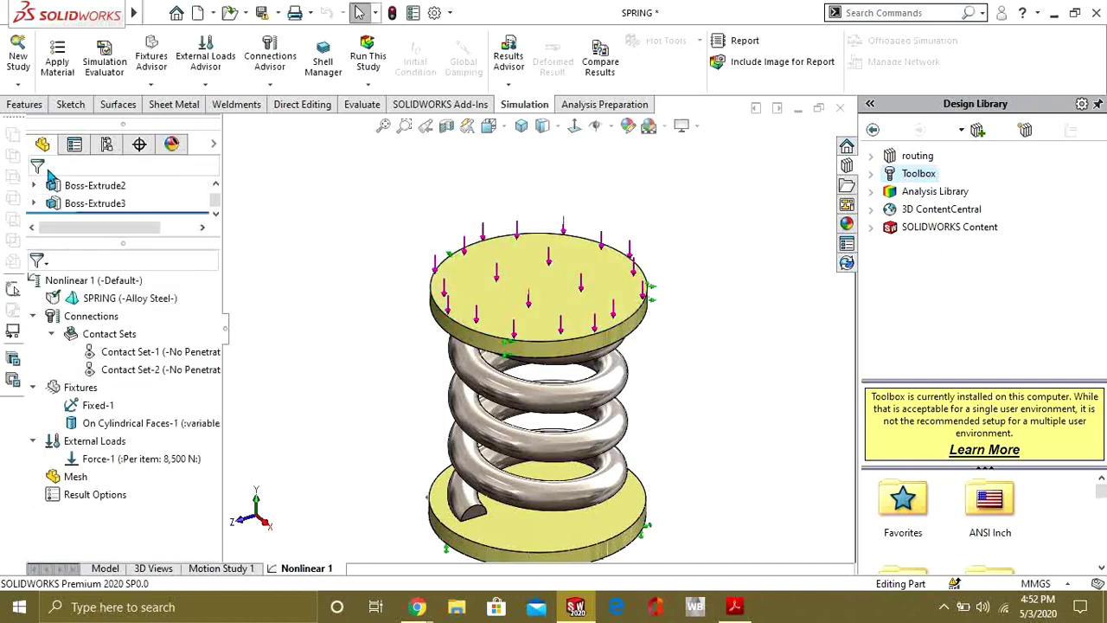
# - Generate a curvature-based solid mesh over the spring and both plates using the Mesh Parameters option
pyautogui.rightClick(76, 477)
pyautogui.click(131, 196)
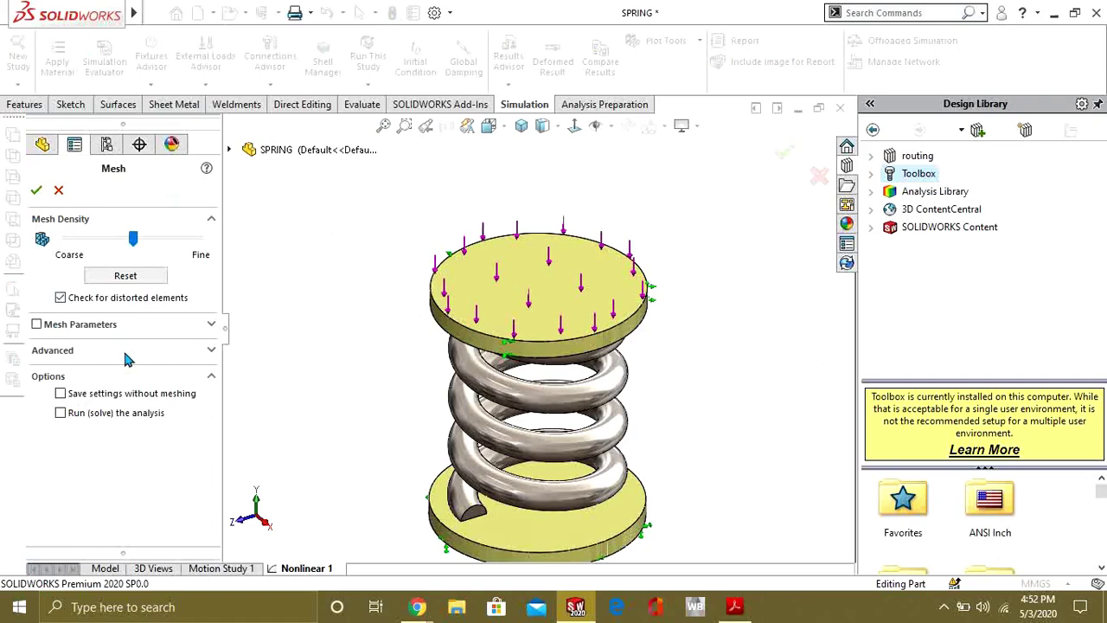
pyautogui.click(172, 327)
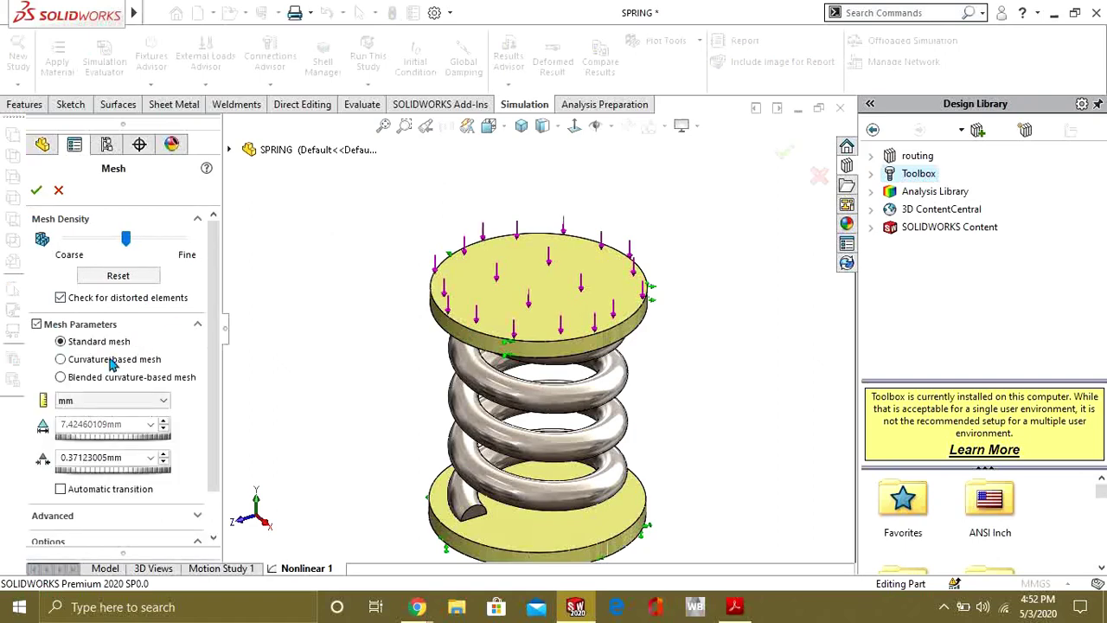
pyautogui.click(110, 359)
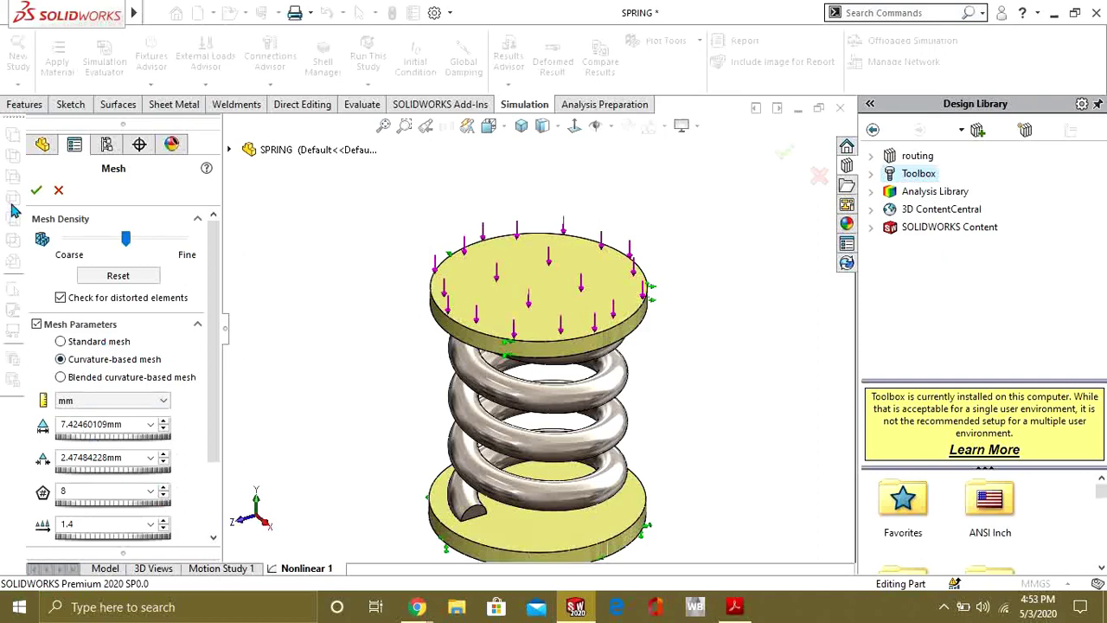
pyautogui.click(35, 190)
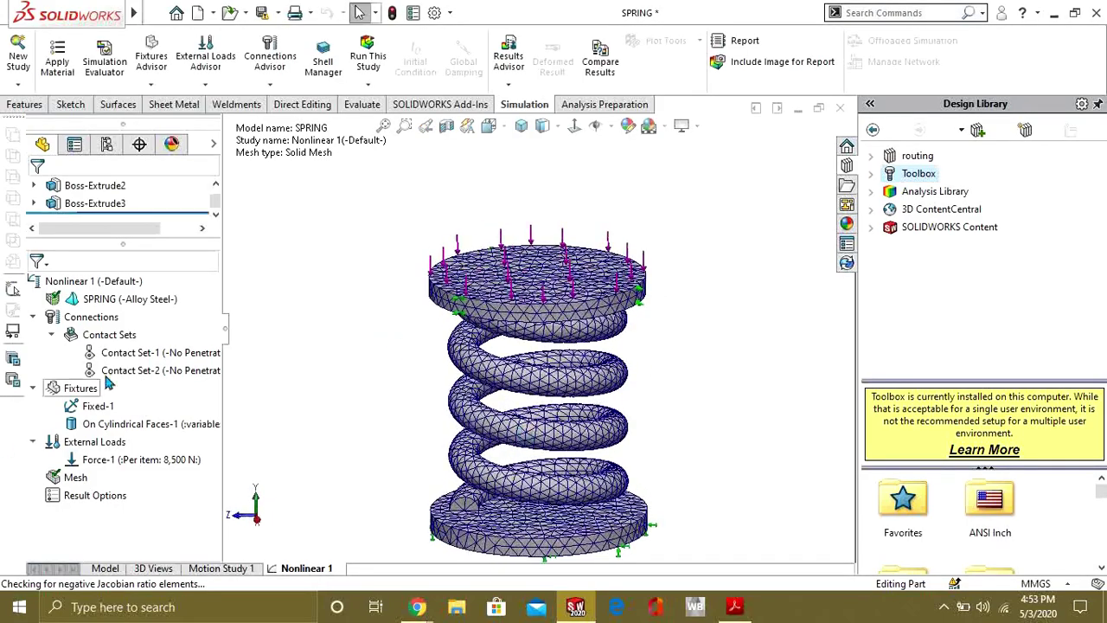
# - Create mesh quality plot Quality1 by aspect ratio (1.071 to 5.032) and rotate to inspect the lower coils
pyautogui.rightClick(65, 477)
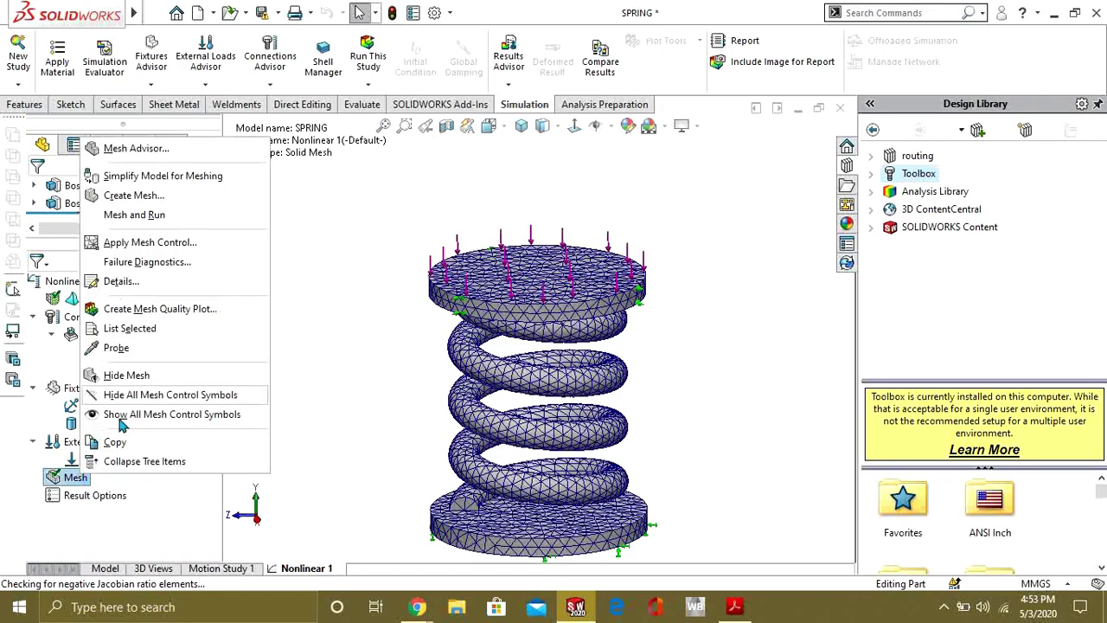
pyautogui.click(152, 309)
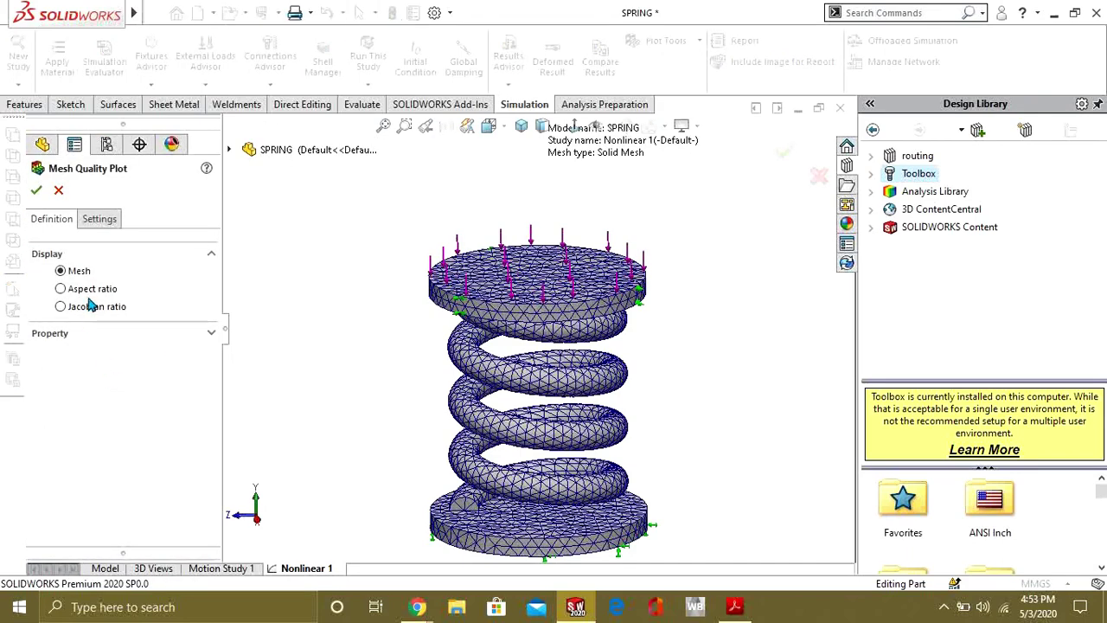
pyautogui.click(35, 191)
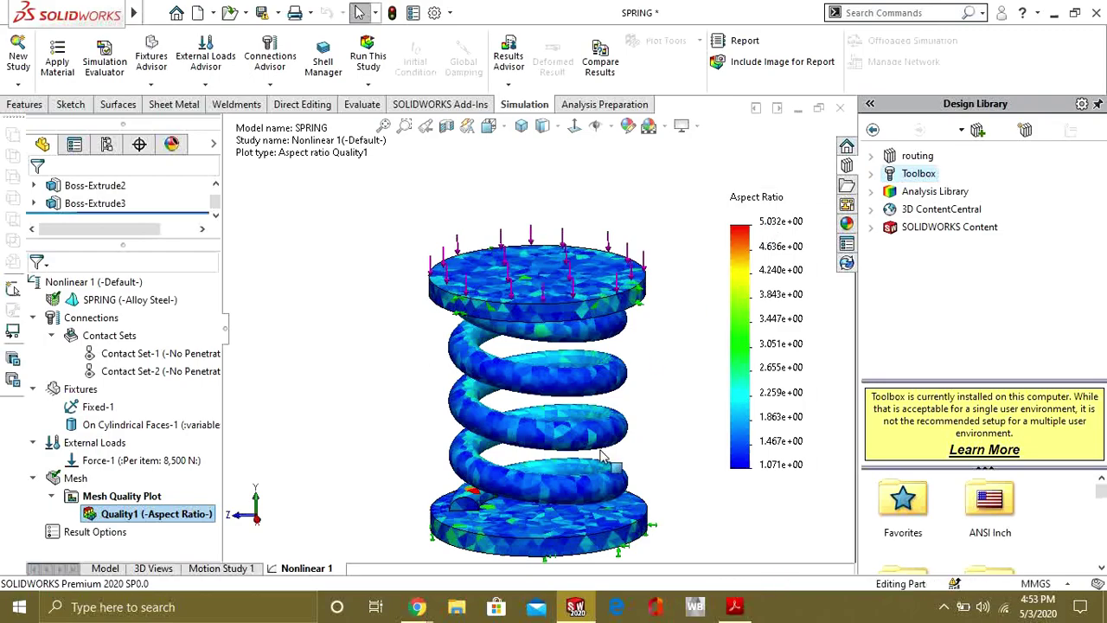
pyautogui.scroll(-5, 545, 433)
pyautogui.moveTo(546, 433); pyautogui.dragTo(502, 435, button='middle')
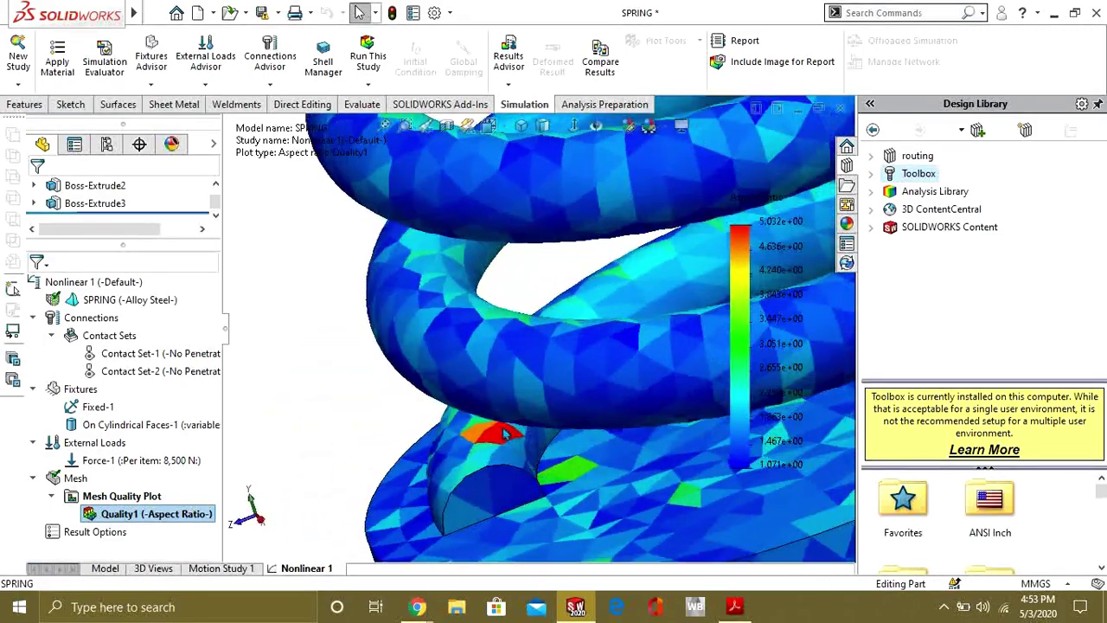
pyautogui.rightClick(121, 515)
pyautogui.click(57, 477)
pyautogui.rightClick(60, 478)
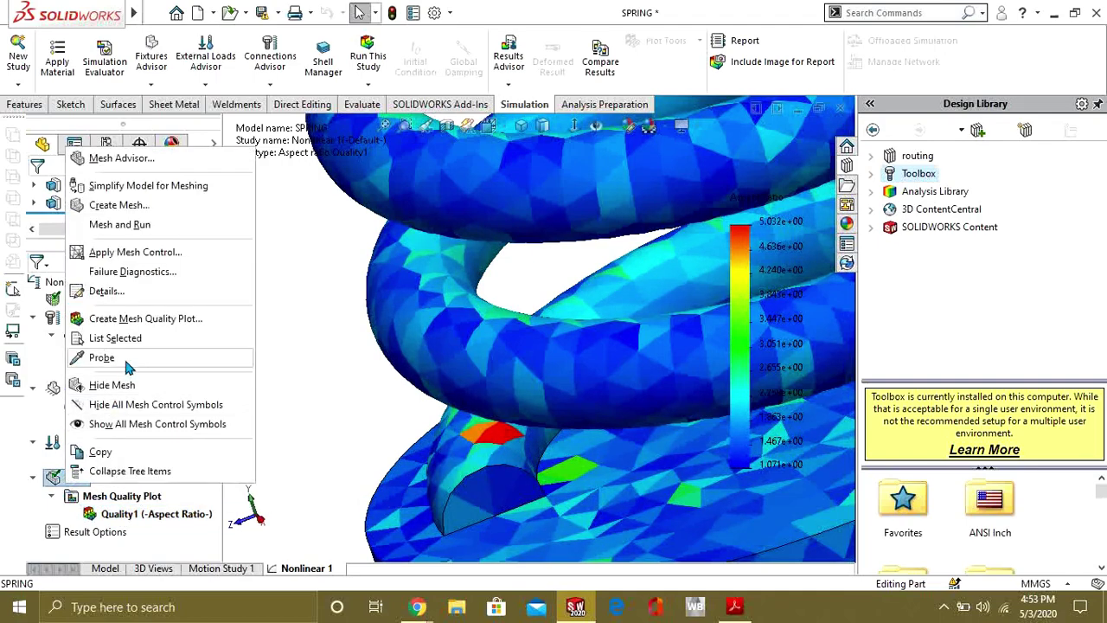
pyautogui.click(139, 291)
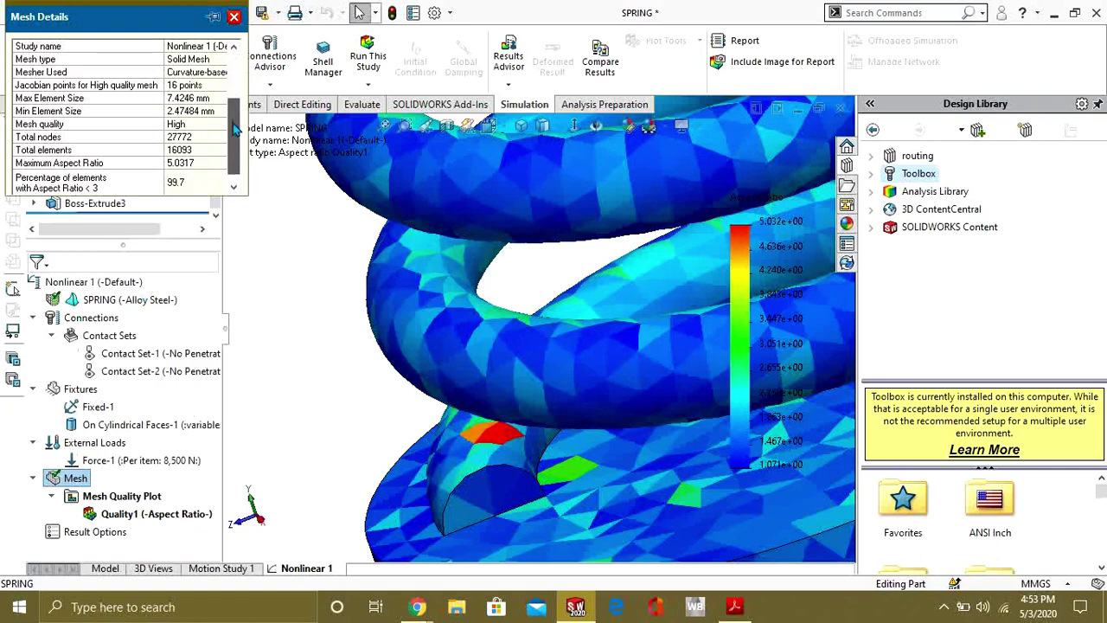
pyautogui.scroll(-2, 235, 128)
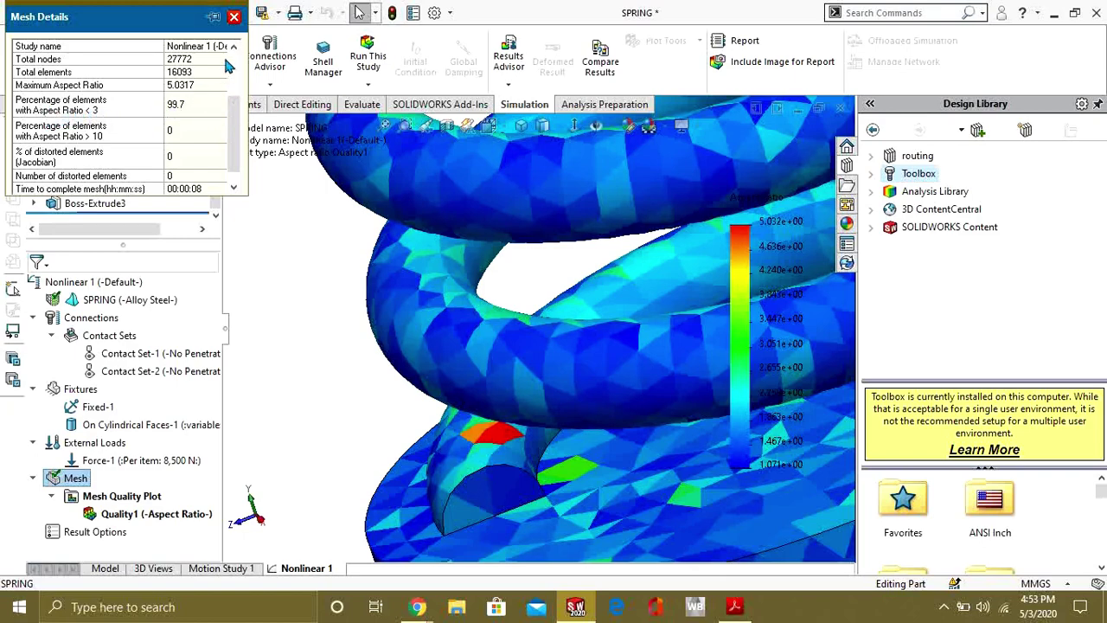
pyautogui.click(234, 17)
pyautogui.press('f')
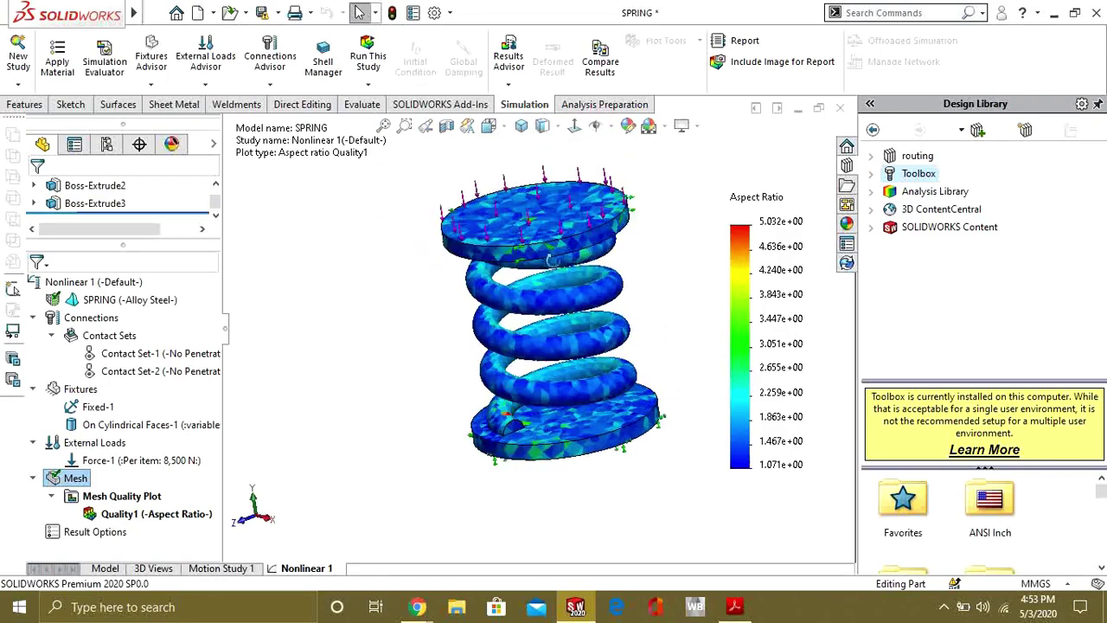
# - Solve Nonlinear 1, accepting the intermediate-results warning, to produce Stress1, Displacement1 and Strain1
pyautogui.click(376, 61)
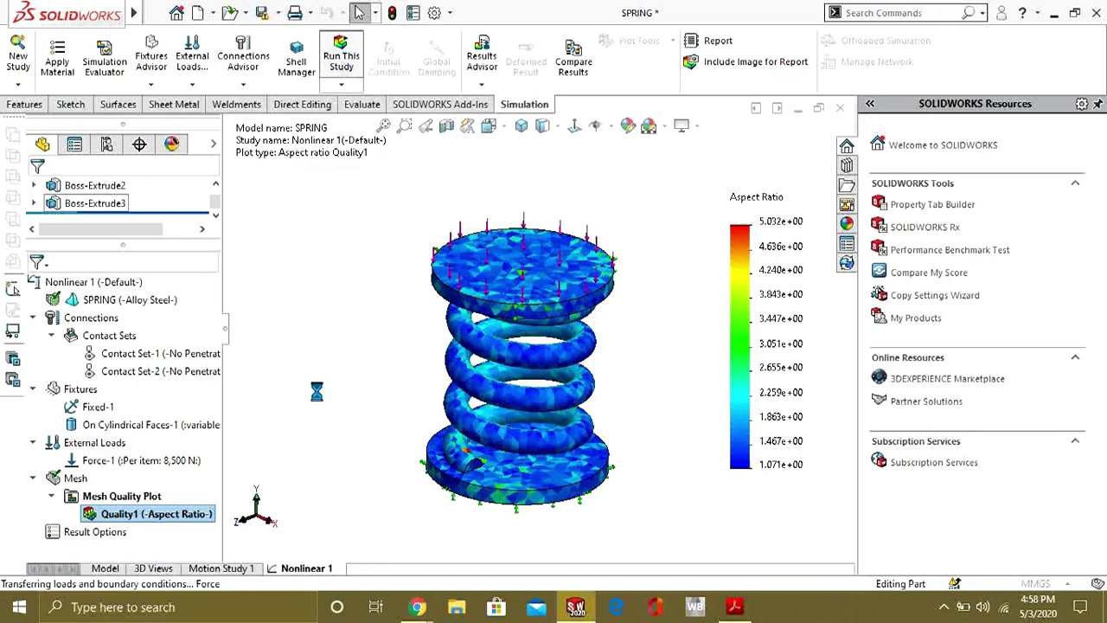
pyautogui.click(349, 57)
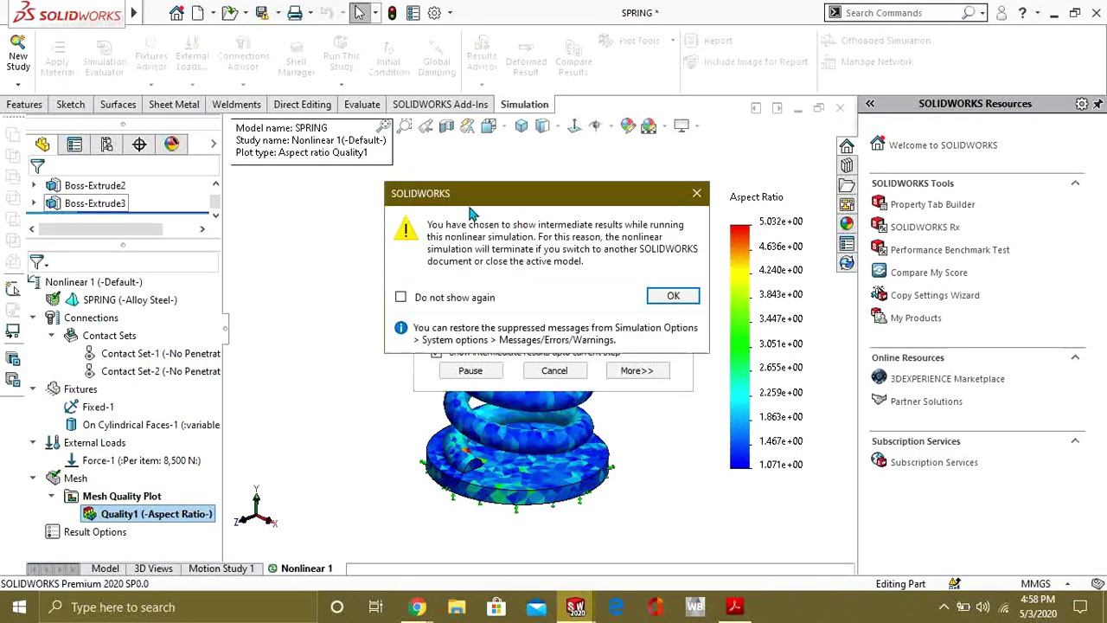
pyautogui.click(673, 297)
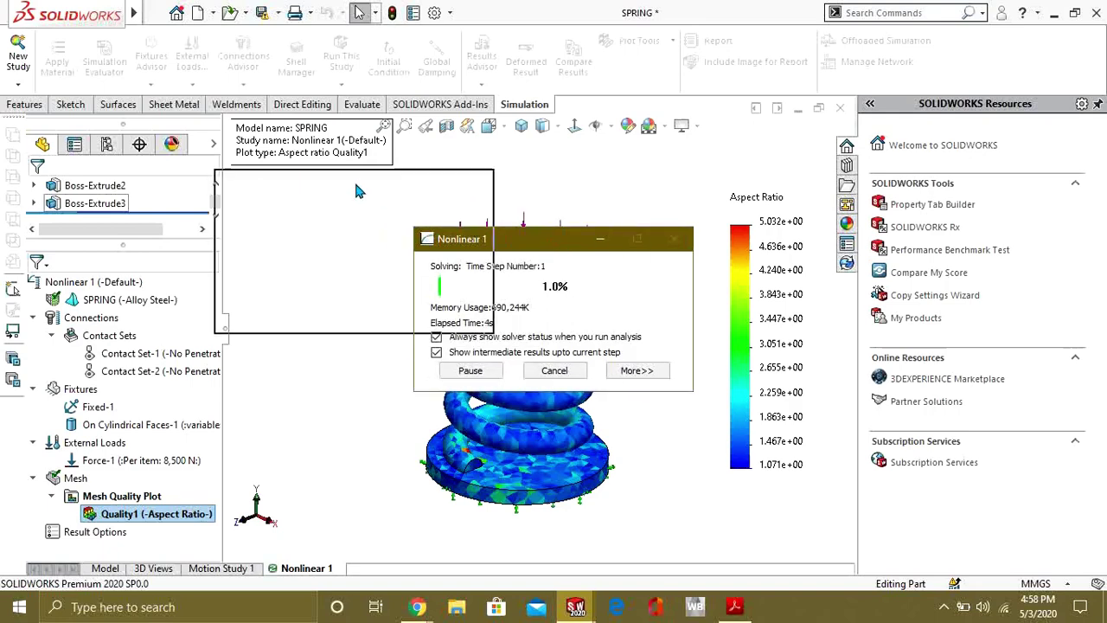
pyautogui.moveTo(556, 248); pyautogui.dragTo(407, 198)
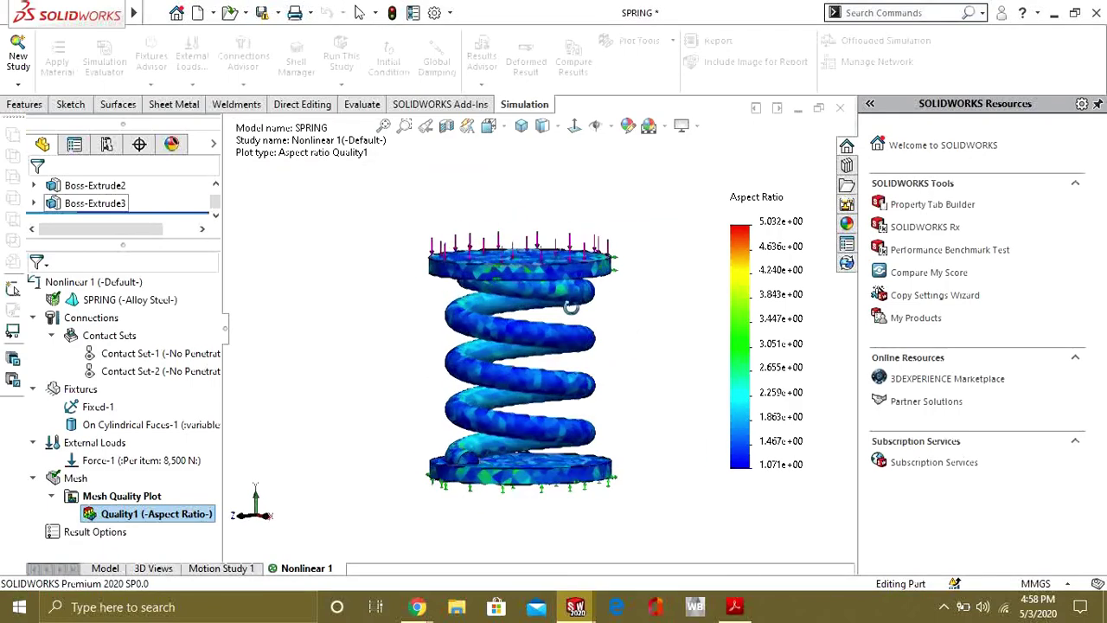
pyautogui.click(437, 313)
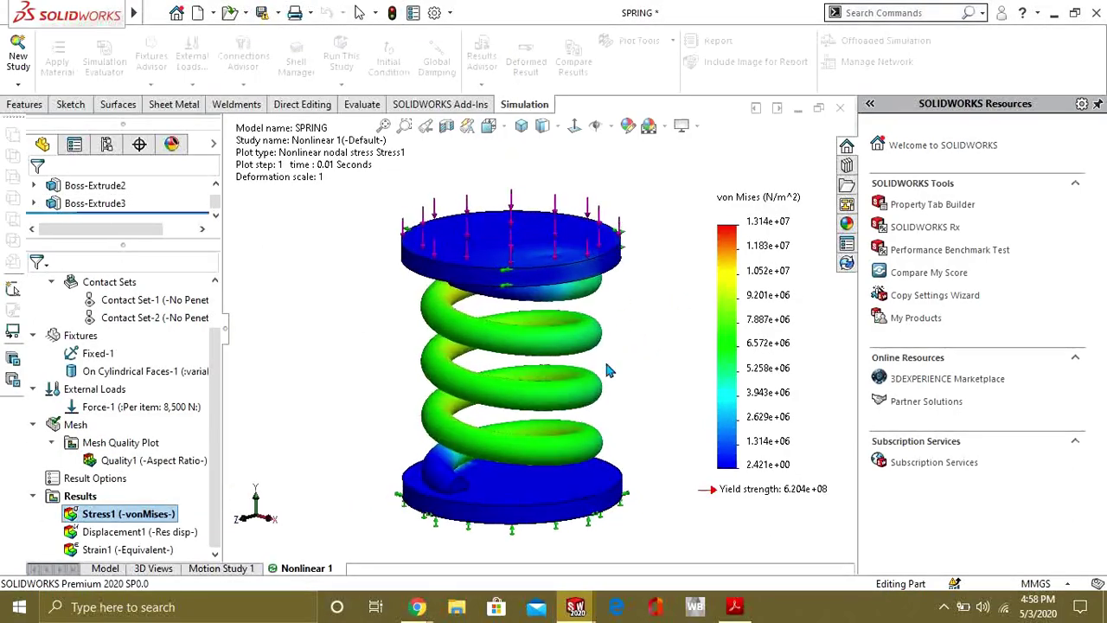
# - Move the solver progress window aside while all 13 nonlinear time steps finish solving
pyautogui.moveTo(366, 50); pyautogui.dragTo(248, 65)
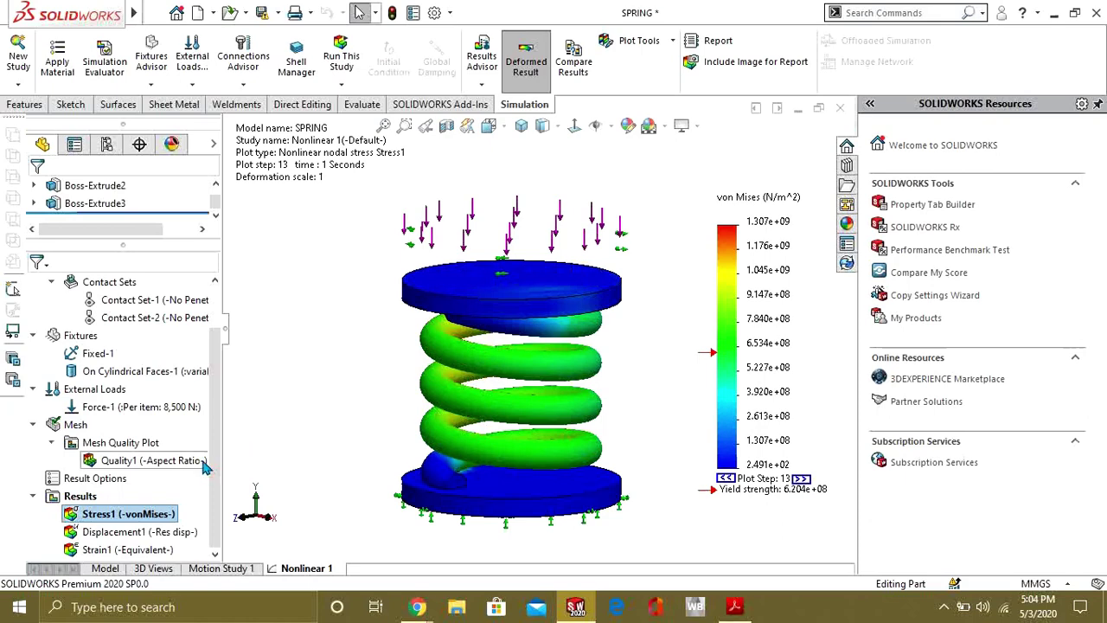
# - Select the Stress1 von Mises result in the study tree
pyautogui.rightClick(131, 517)
pyautogui.click(124, 517)
pyautogui.click(124, 517)
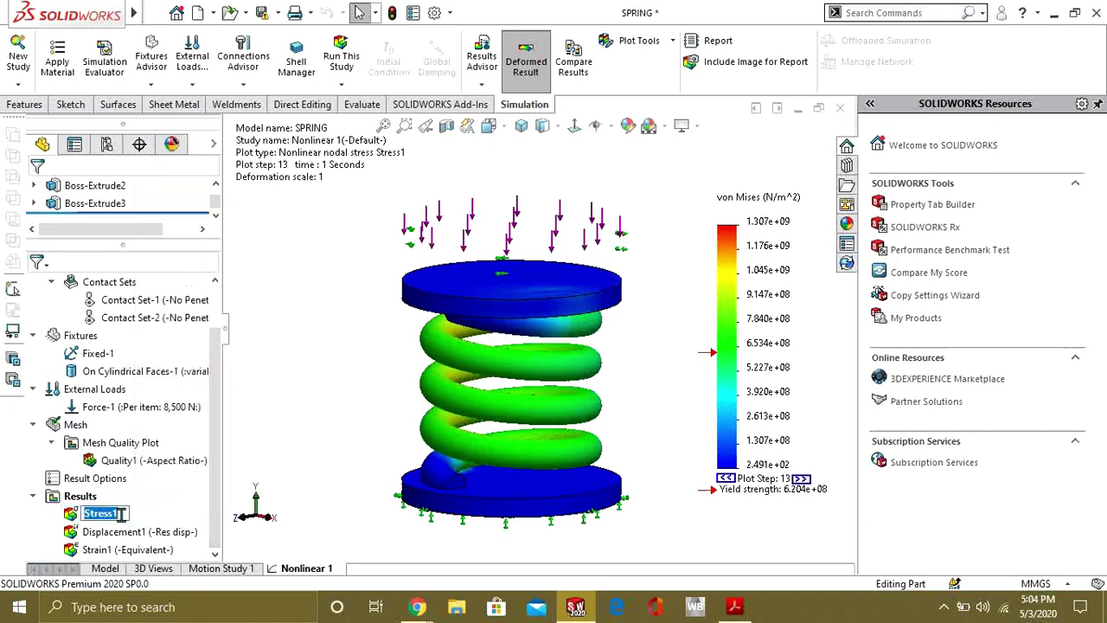
pyautogui.rightClick(139, 524)
pyautogui.click(146, 534)
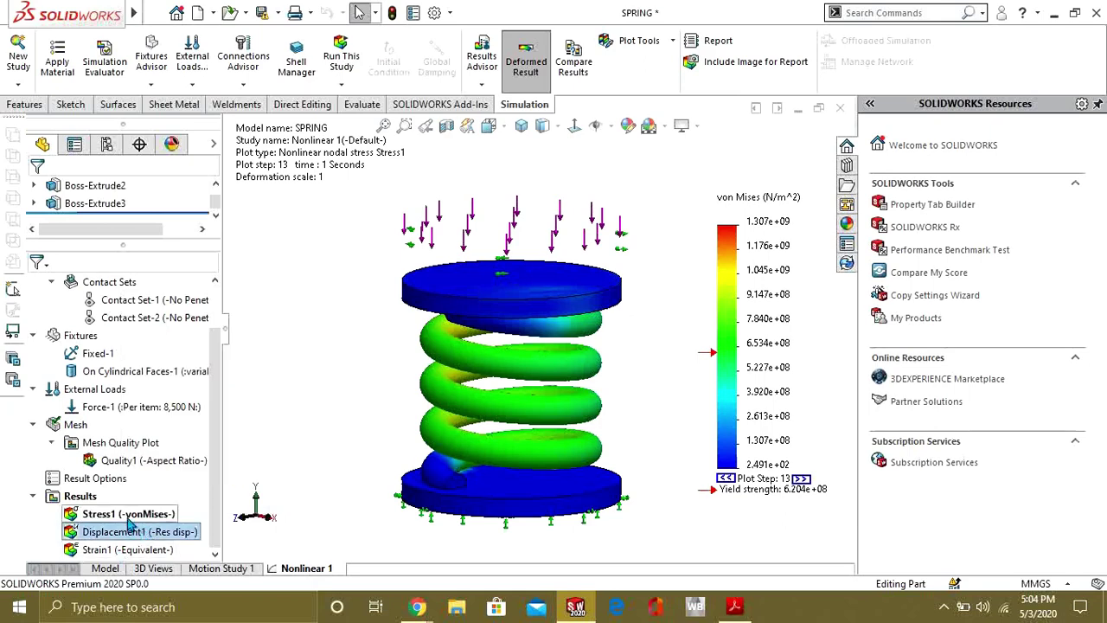
# - Give the Stress1 plot a floating-format legend and N/mm^2 (MPa) units
pyautogui.rightClick(130, 517)
pyautogui.click(184, 207)
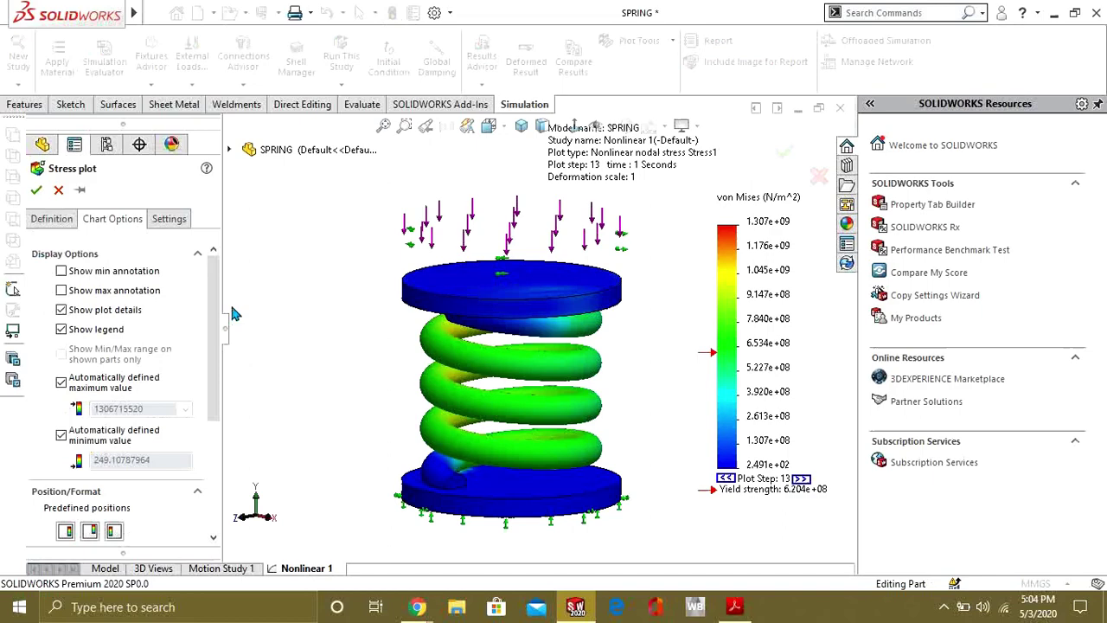
pyautogui.scroll(-5, 126, 382)
pyautogui.click(125, 435)
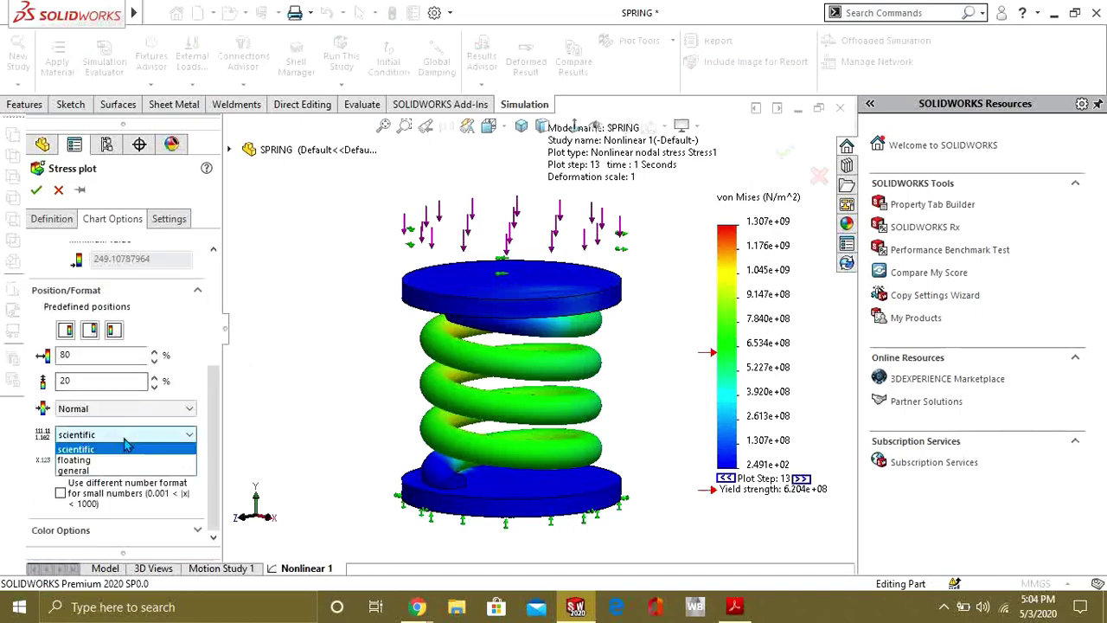
pyautogui.click(108, 461)
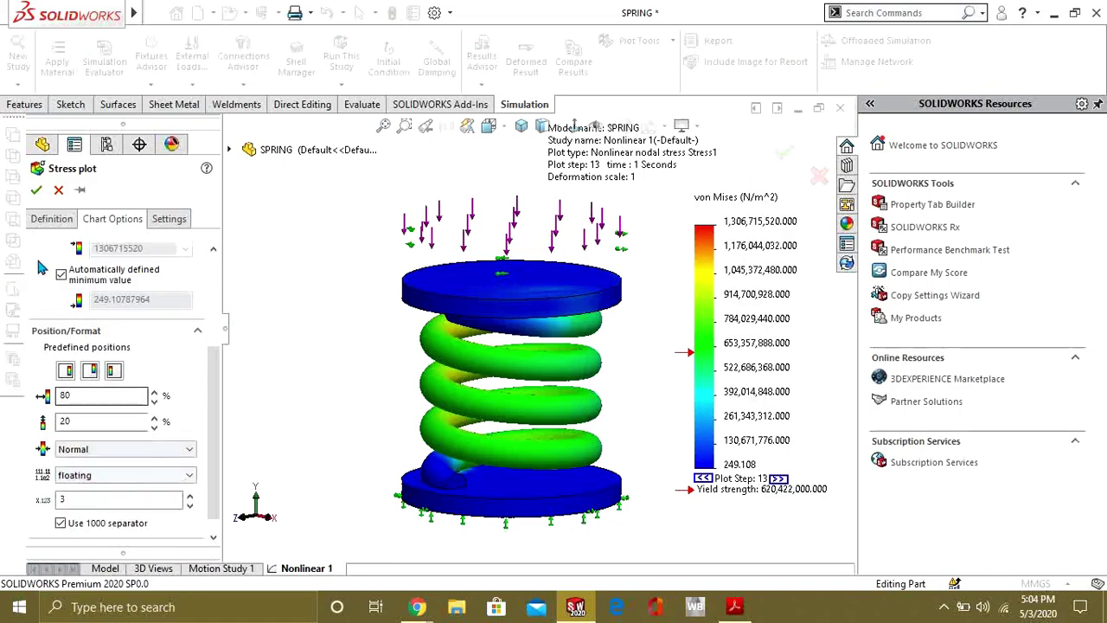
pyautogui.click(51, 219)
pyautogui.click(125, 246)
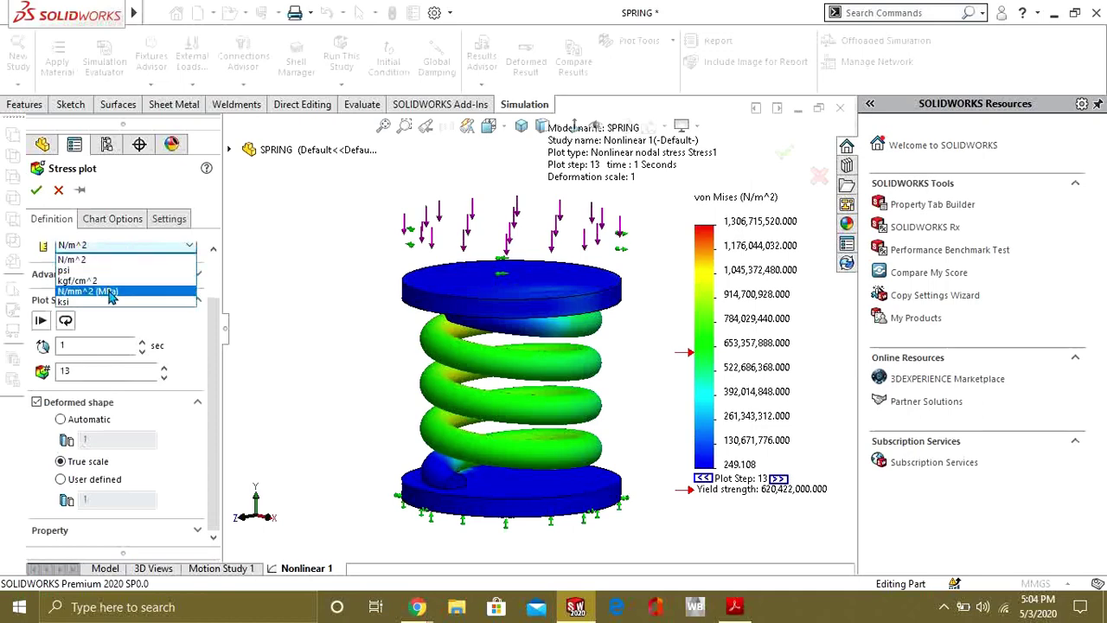
pyautogui.click(95, 286)
pyautogui.click(36, 190)
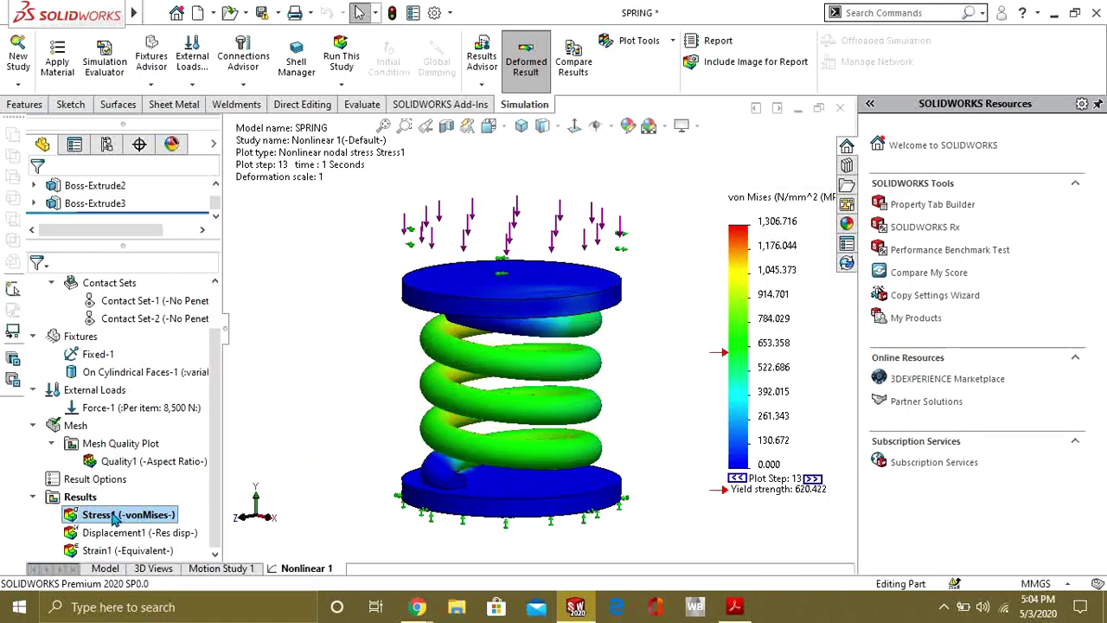
# - From the front view, play the Stress1 animation over time, then close it
pyautogui.moveTo(679, 320); pyautogui.dragTo(694, 366, button='middle')
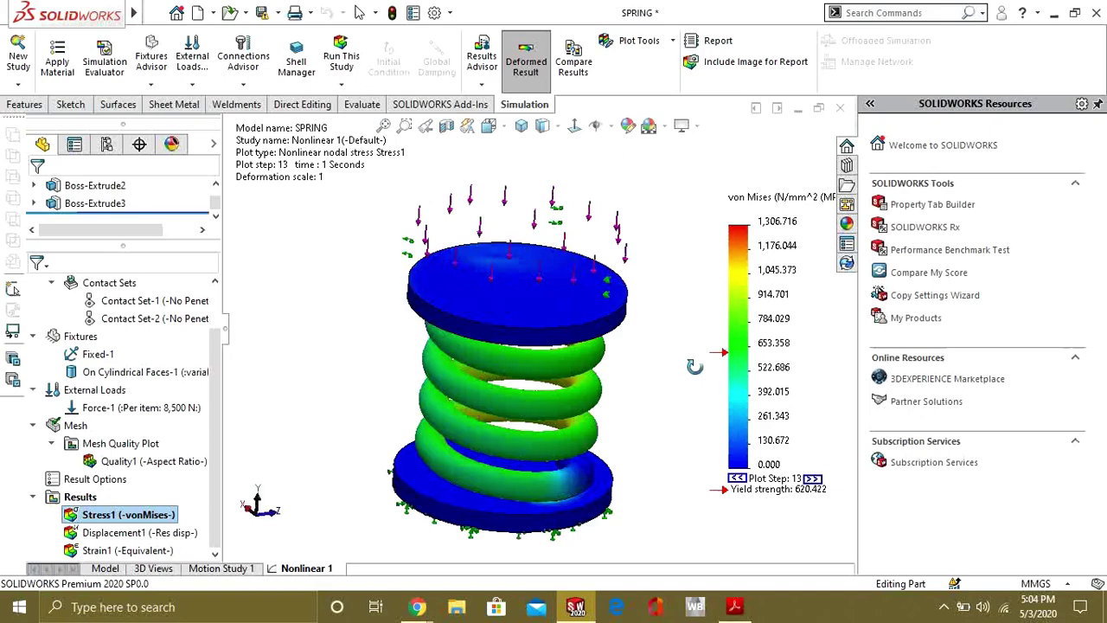
pyautogui.hotkey('ctrl', '1')
pyautogui.rightClick(121, 517)
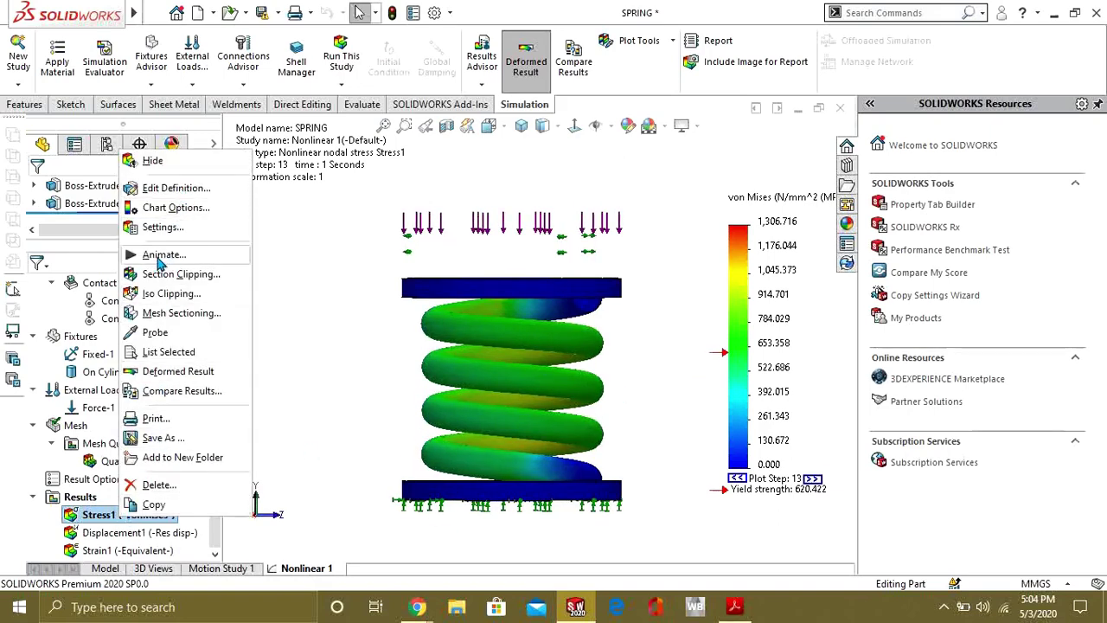
pyautogui.click(161, 256)
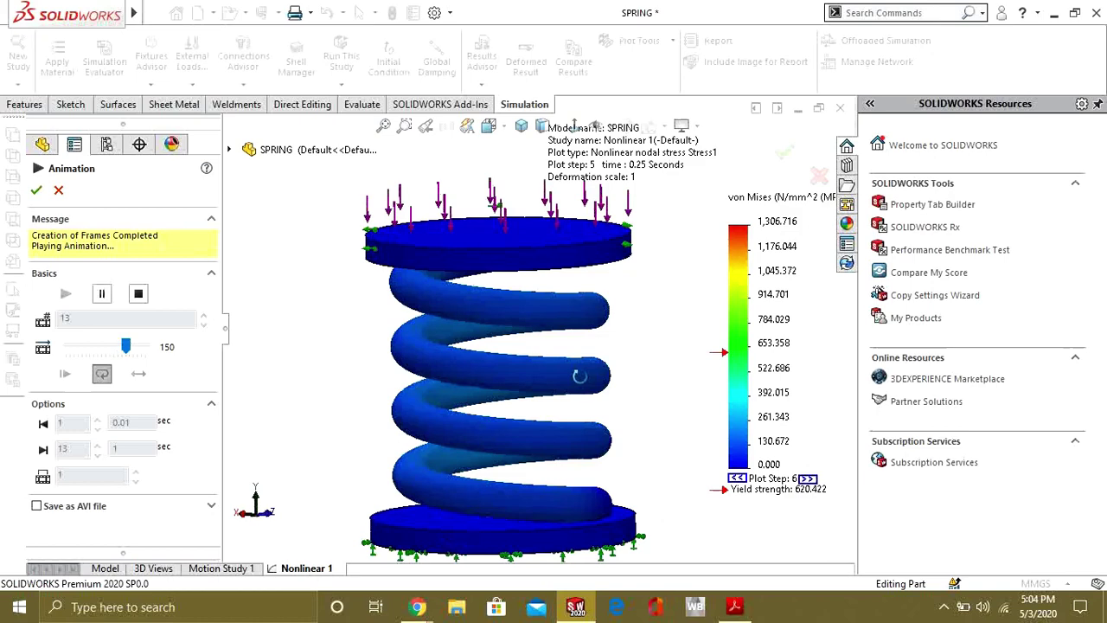
pyautogui.click(59, 191)
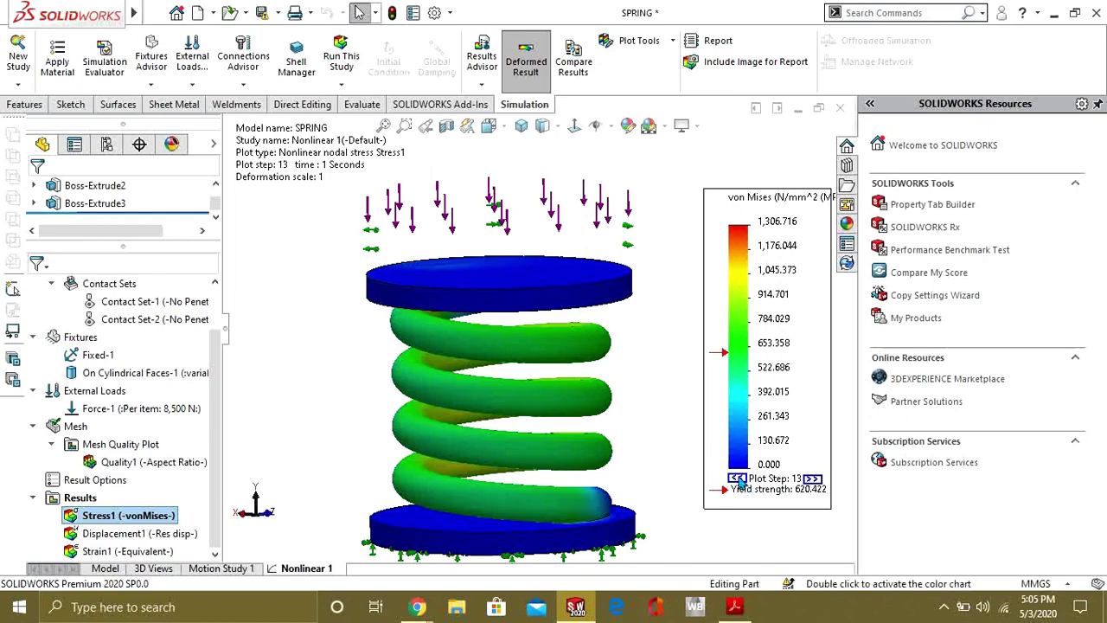
# - Step the stress plot back seven time steps, then forward five to plot step 12
pyautogui.click(737, 478)
pyautogui.click(737, 479)
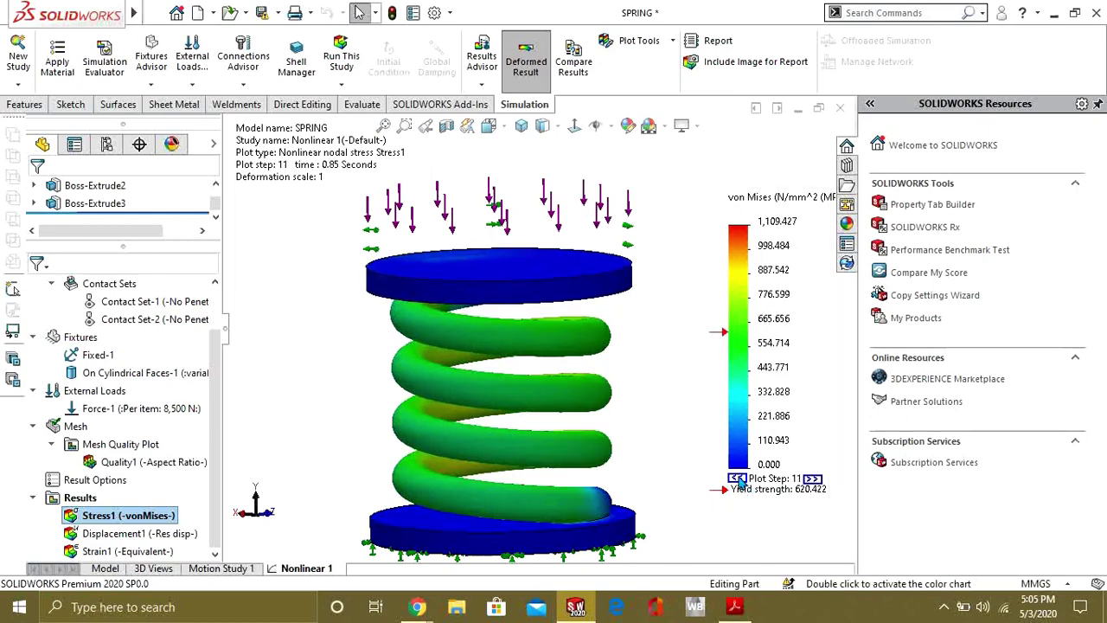
pyautogui.click(737, 478)
pyautogui.click(737, 478)
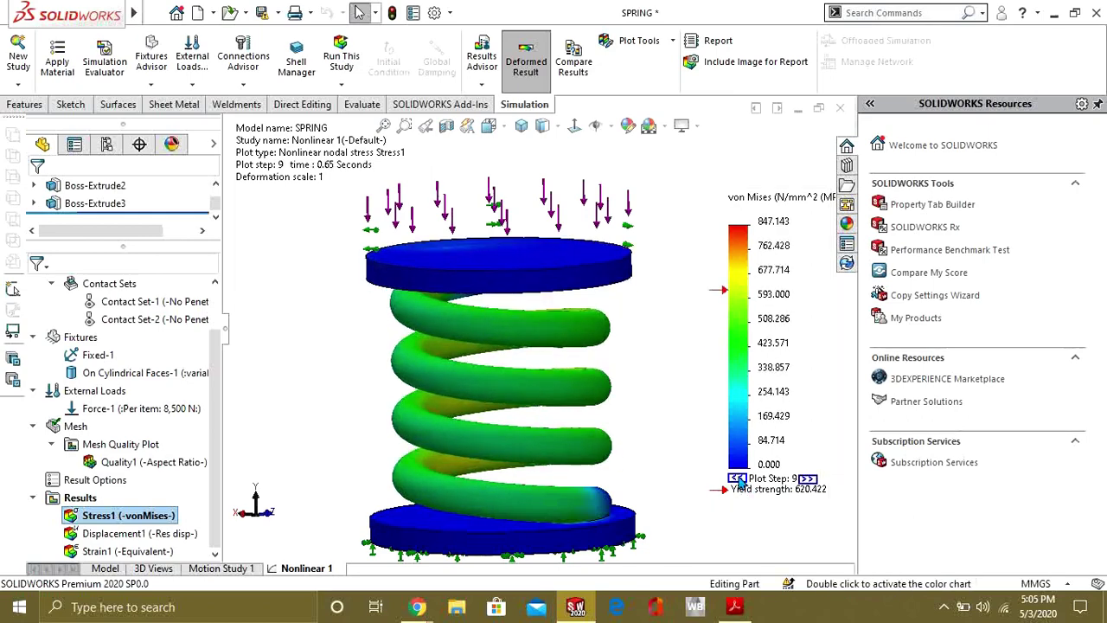
pyautogui.click(737, 478)
pyautogui.click(737, 478)
pyautogui.click(737, 478)
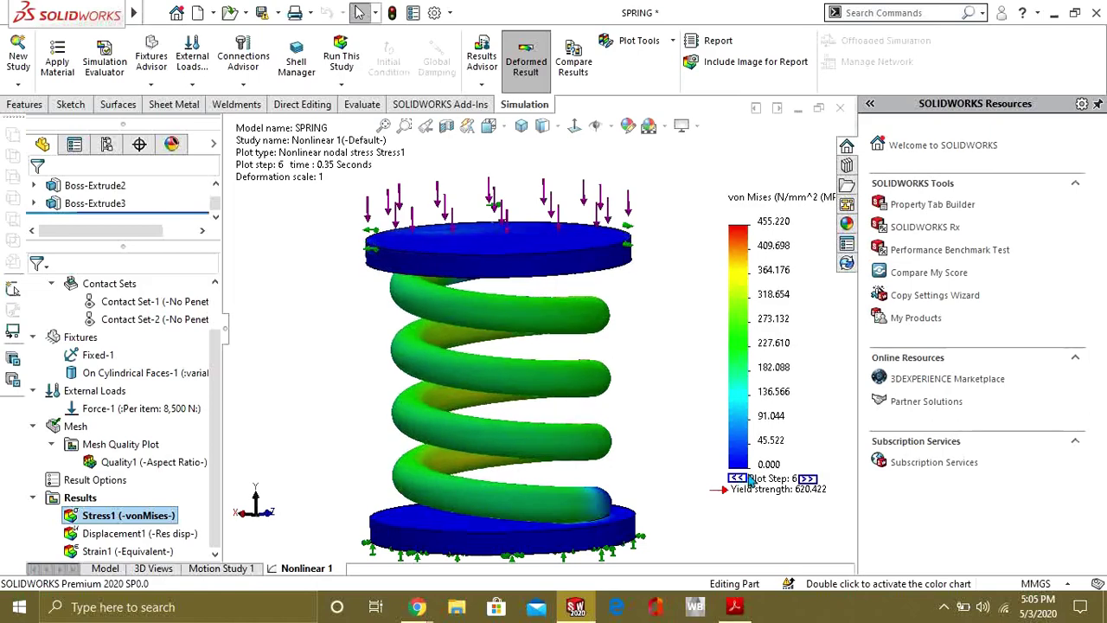
pyautogui.click(808, 480)
pyautogui.click(807, 480)
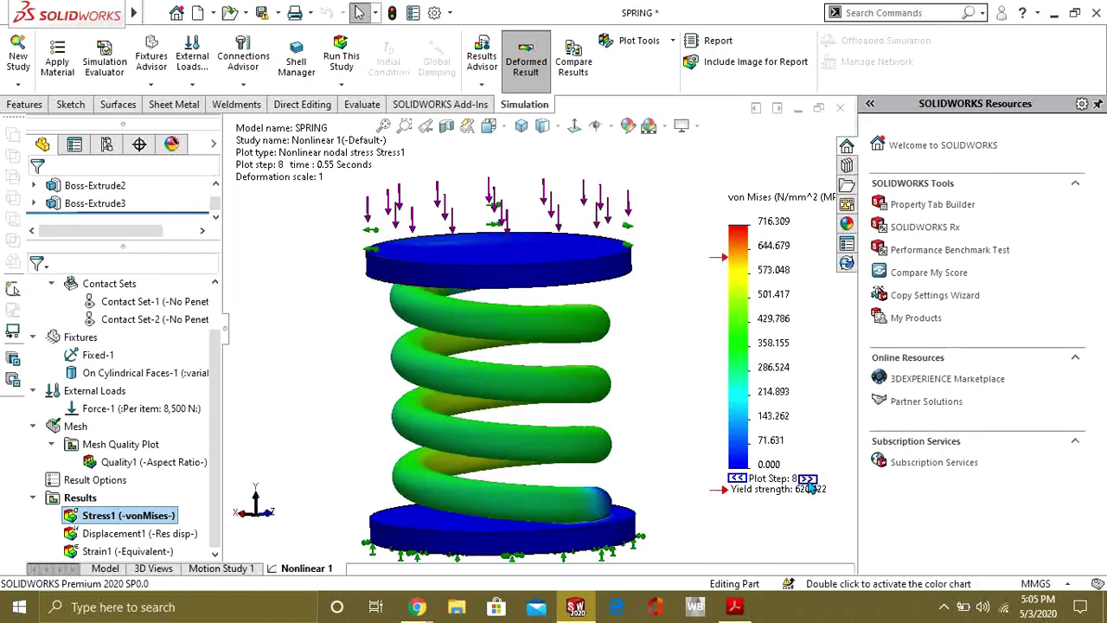
pyautogui.click(807, 480)
pyautogui.click(808, 480)
pyautogui.click(808, 480)
pyautogui.click(807, 480)
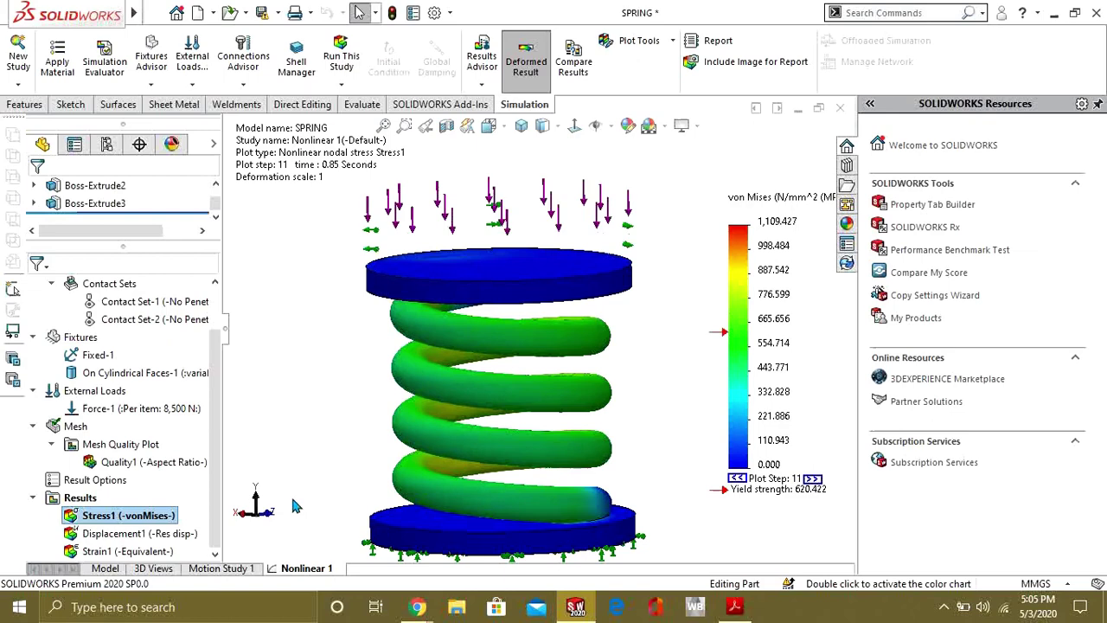
pyautogui.rightClick(153, 540)
# - Show the Displacement1 plot in mm with a floating-format legend peaking at 23.194
pyautogui.click(187, 410)
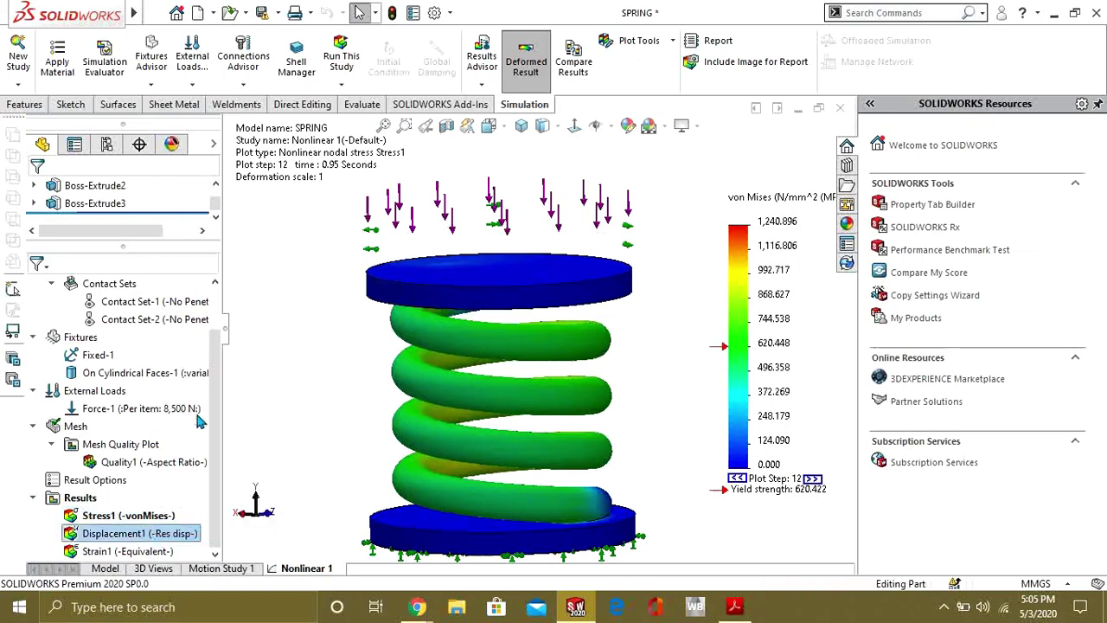
pyautogui.moveTo(581, 414); pyautogui.dragTo(570, 337, button='middle')
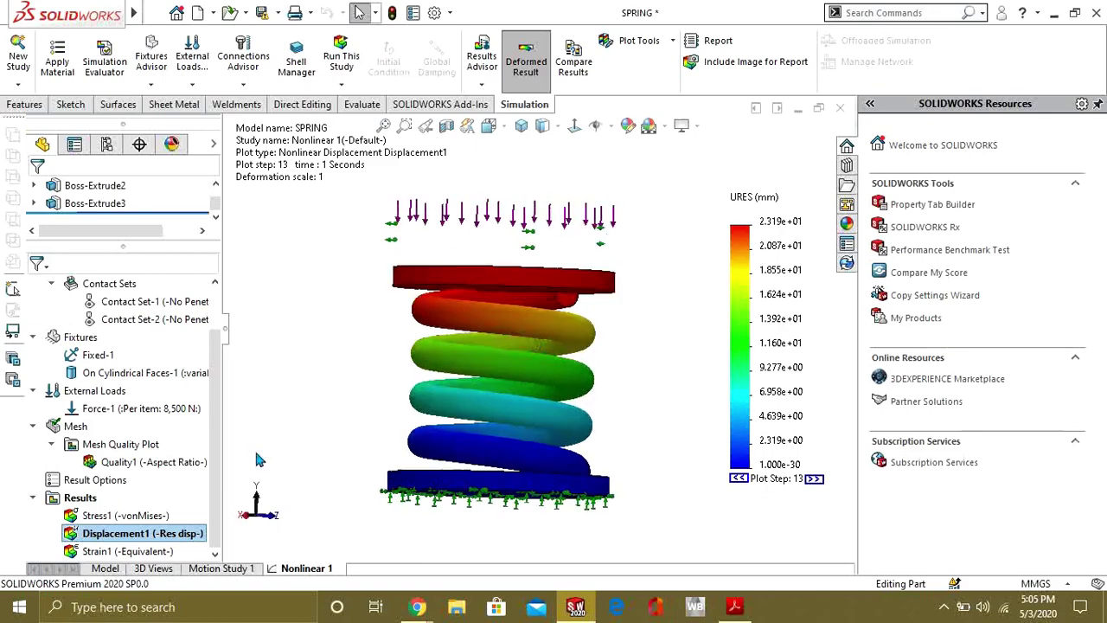
pyautogui.rightClick(127, 535)
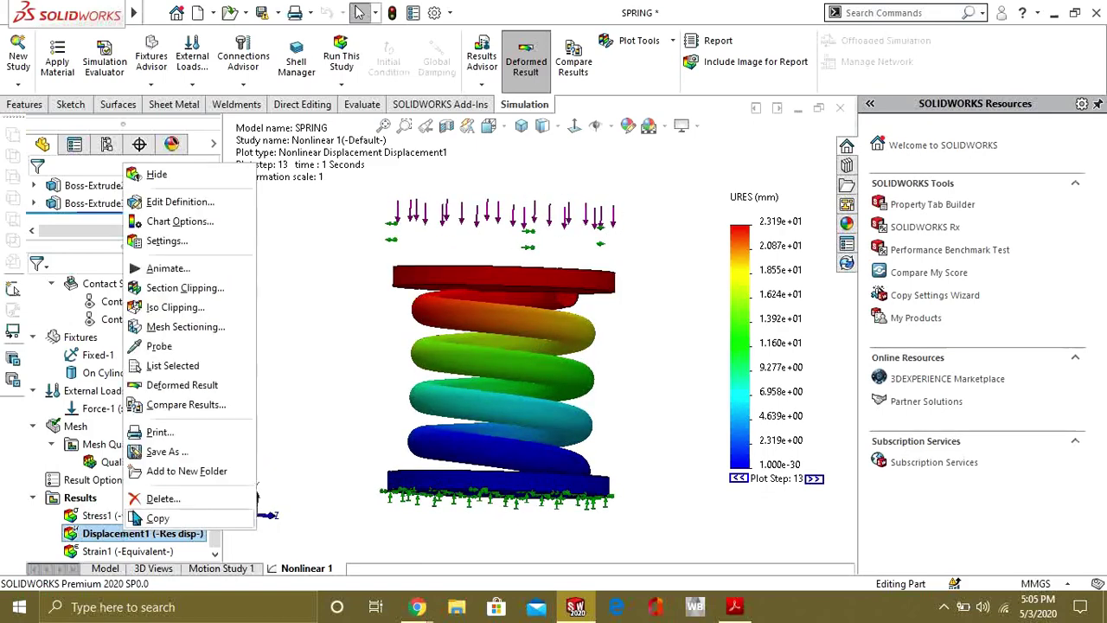
pyautogui.click(173, 200)
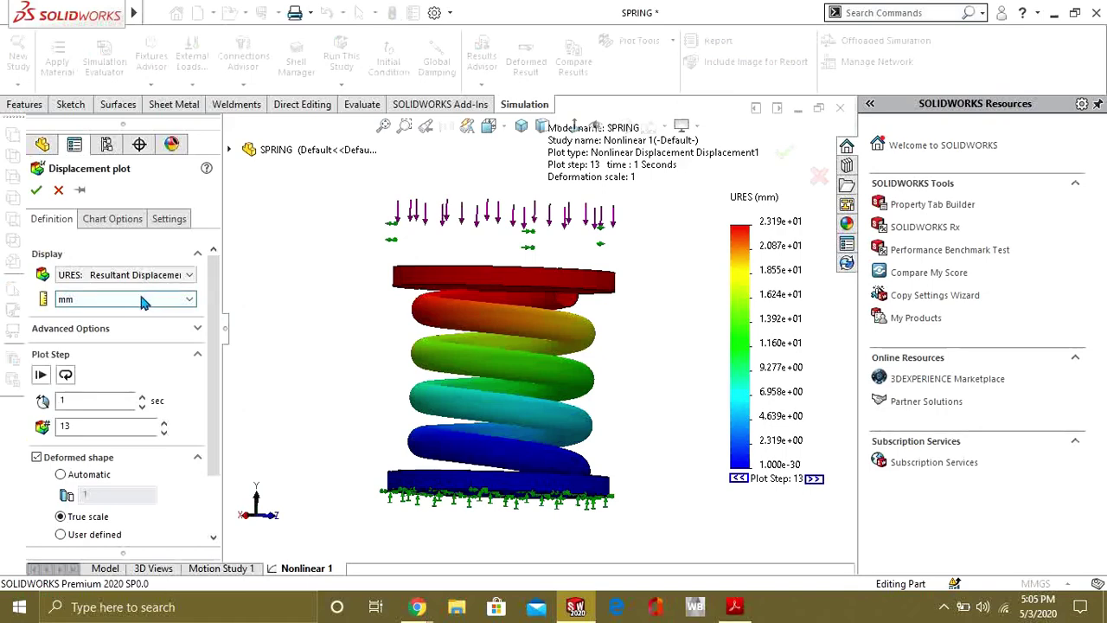
pyautogui.click(117, 219)
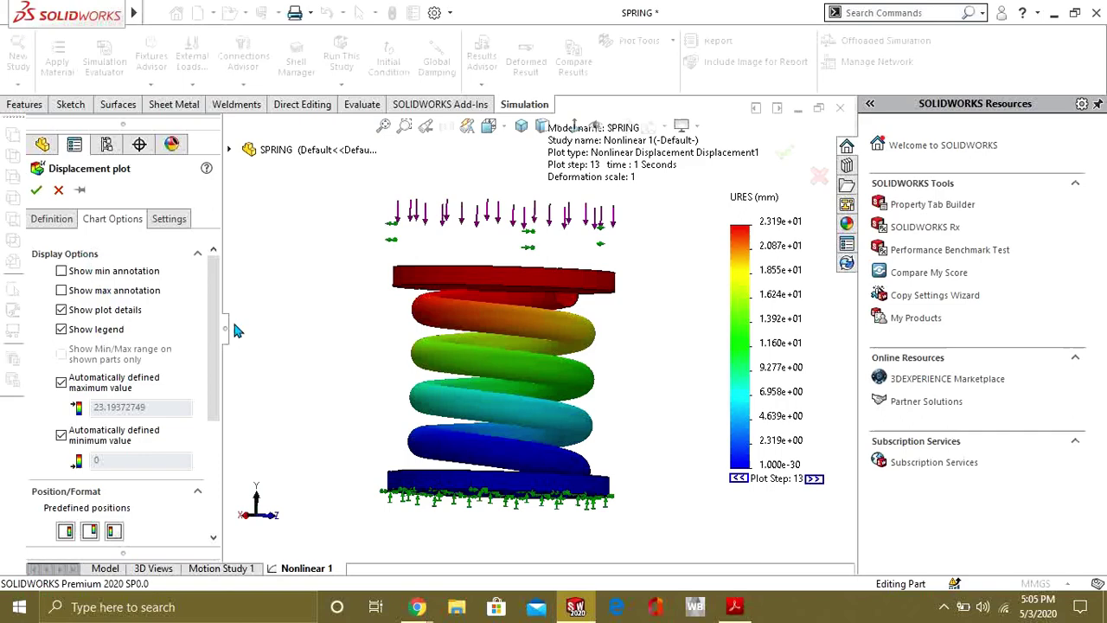
pyautogui.scroll(-3, 216, 389)
pyautogui.click(112, 434)
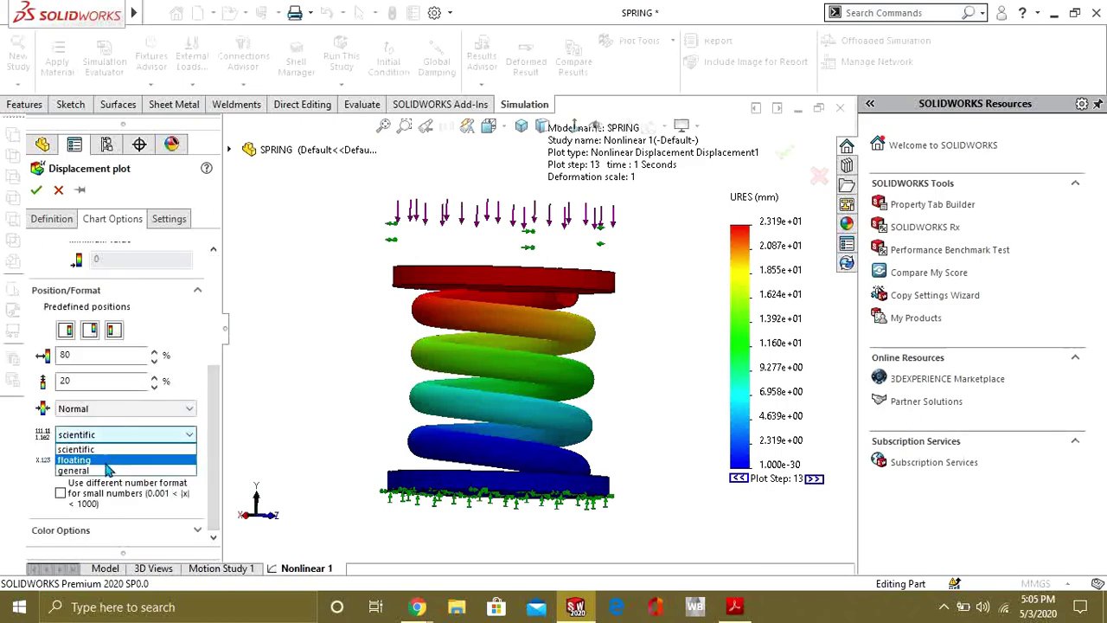
pyautogui.click(106, 460)
pyautogui.click(36, 189)
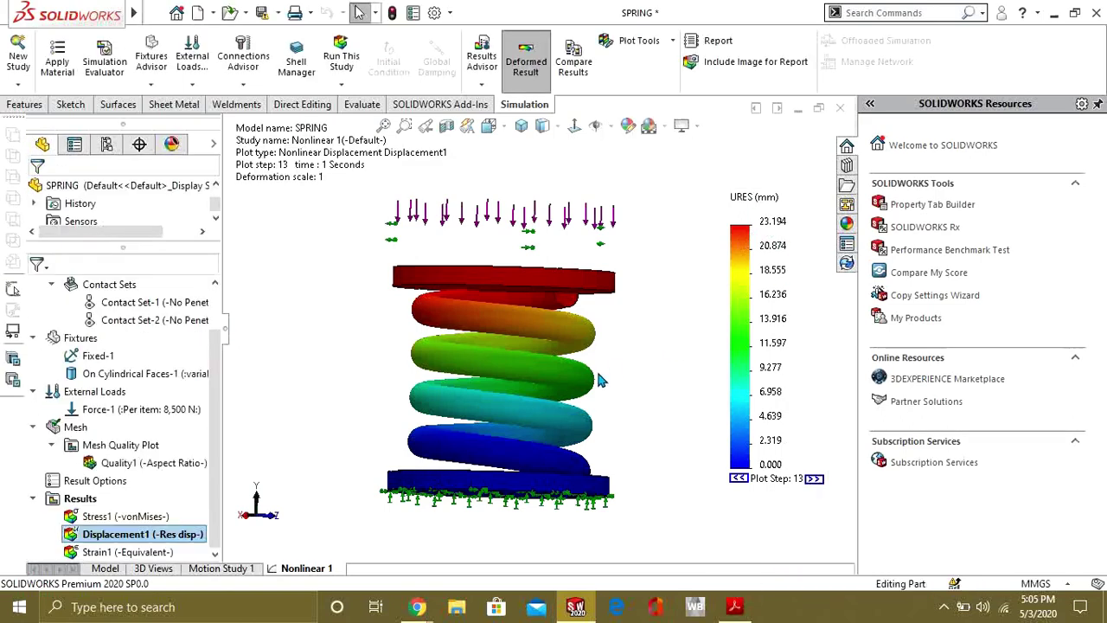
pyautogui.rightClick(108, 536)
# - Animate Displacement1 through the time steps, close at step 13, then rotate and zoom the spring
pyautogui.click(131, 265)
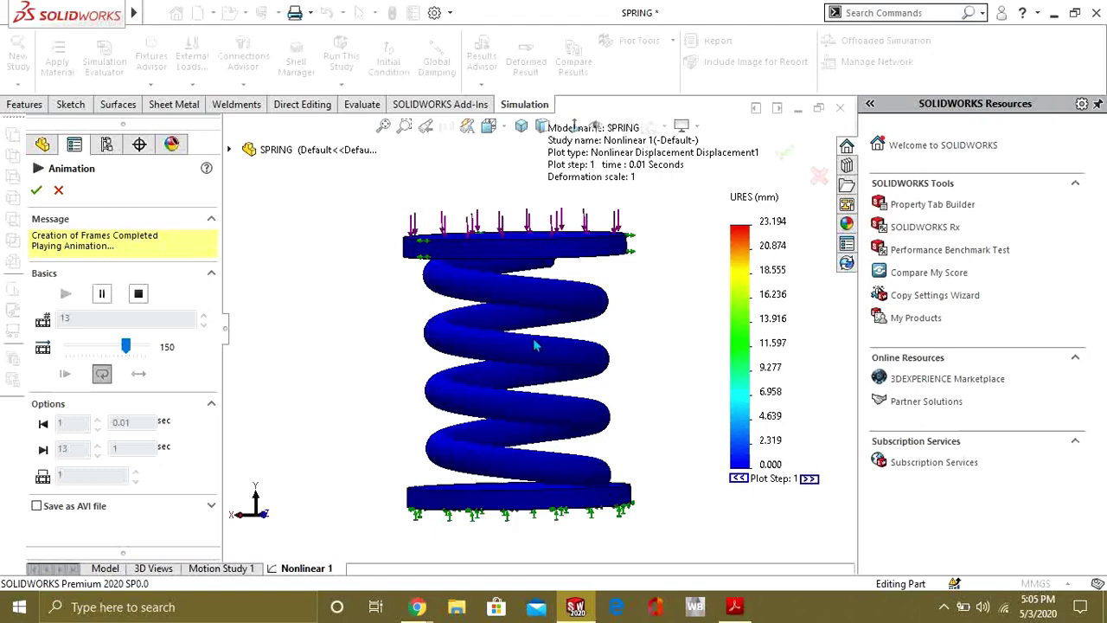
pyautogui.moveTo(535, 346); pyautogui.dragTo(519, 363, button='middle')
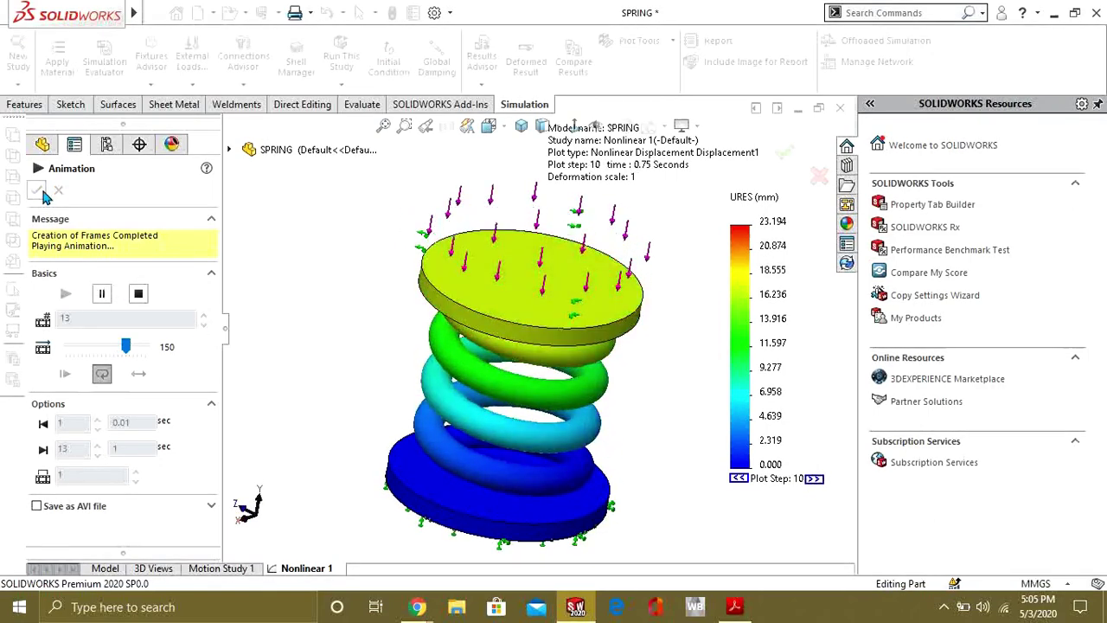
pyautogui.click(39, 192)
pyautogui.scroll(2, 510, 376)
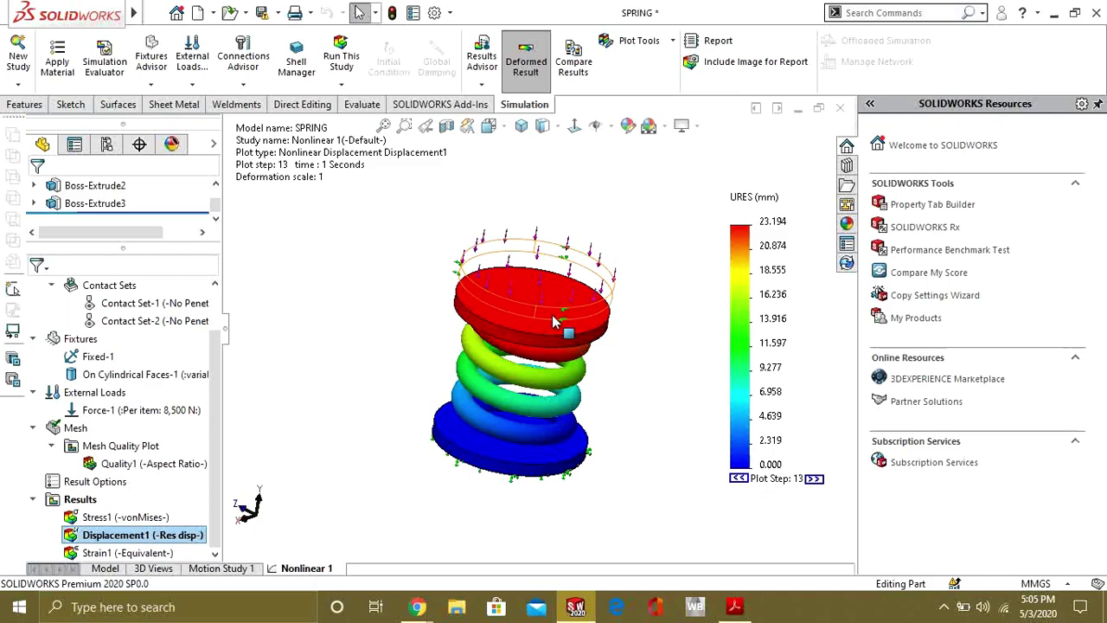
pyautogui.moveTo(619, 266); pyautogui.dragTo(564, 289, button='middle')
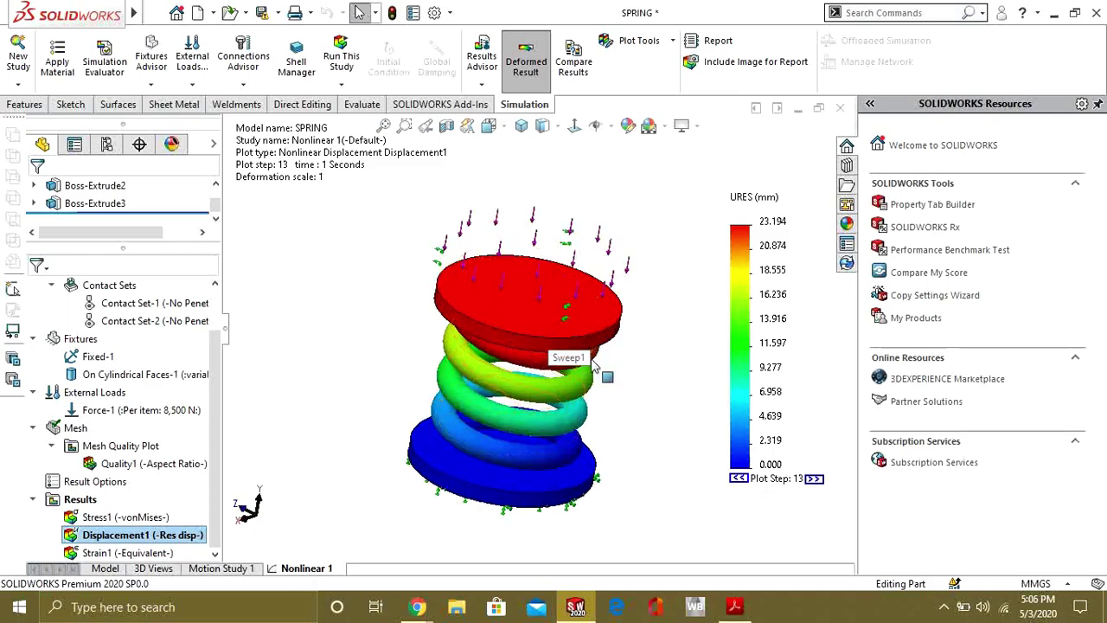